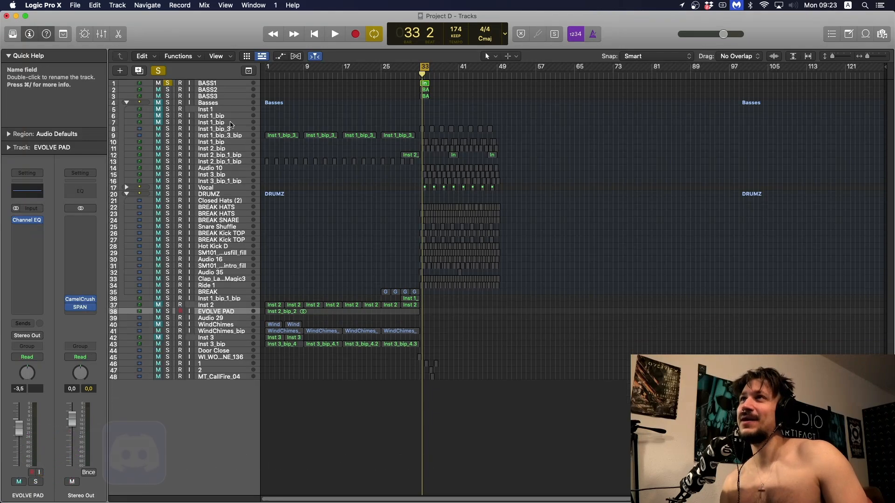
- Select the BASS1 track and magnify the arrangement around the regions at bar 33
{"action": "left_click", "coordinate": [223, 84]}
{"action": "left_click", "coordinate": [223, 89]}
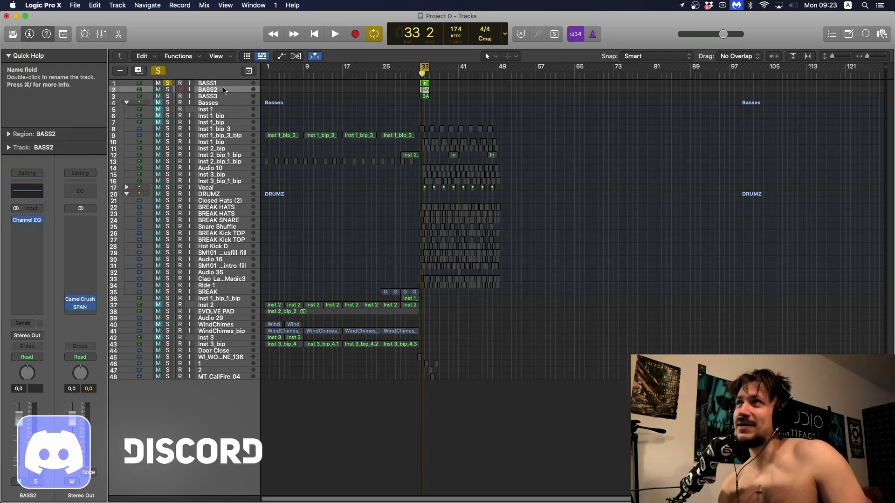
{"action": "key", "text": "Down"}
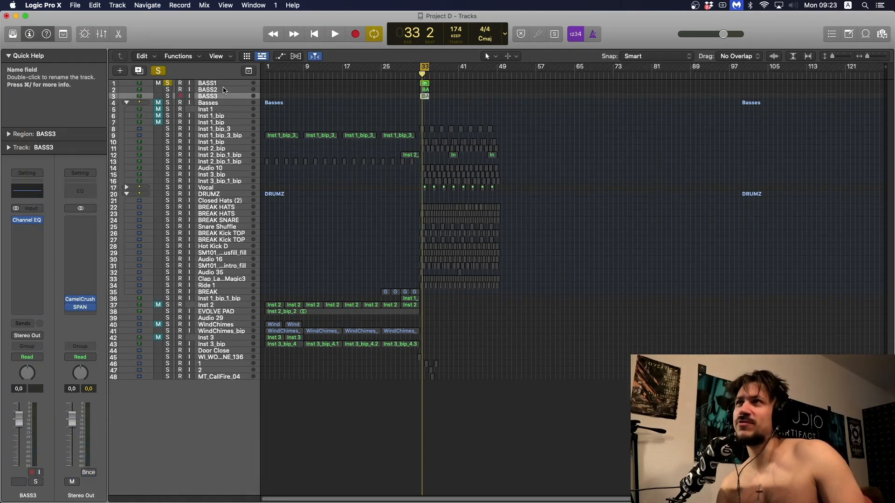
{"action": "key", "text": "Up"}
{"action": "key", "text": "Up"}
{"action": "key", "text": "super+Down"}
{"action": "key", "text": "super+Down"}
{"action": "key", "text": "super+Down"}
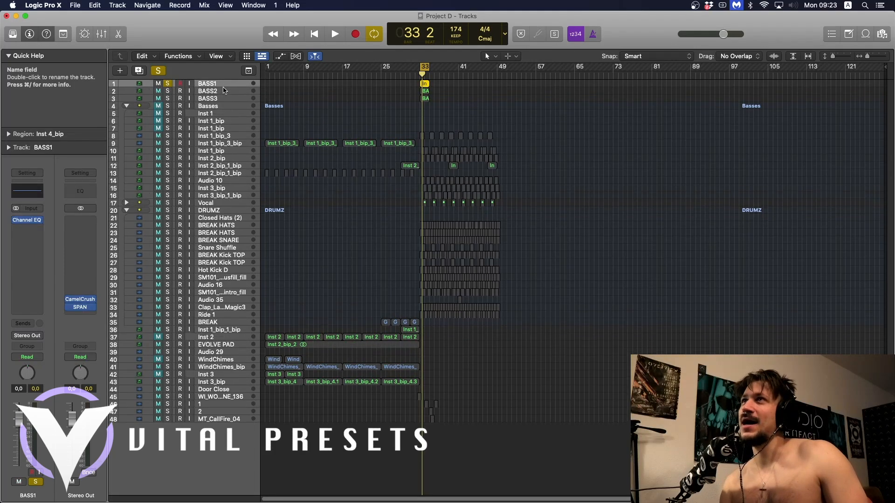
{"action": "key", "text": "super+Right"}
{"action": "key", "text": "super+Right"}
{"action": "key", "text": "super+Right"}
{"action": "key", "text": "super+Right"}
{"action": "key", "text": "super+Right"}
{"action": "key", "text": "super+Right"}
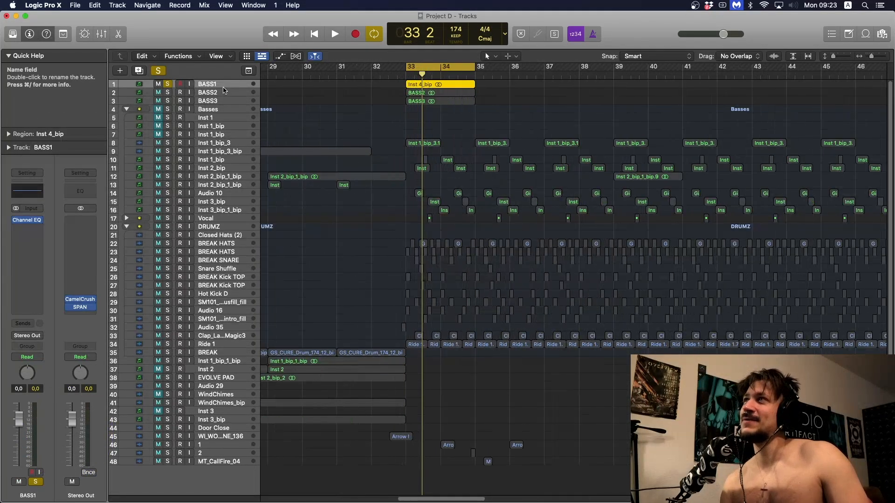
- Enlarge the BASS1, BASS2 and BASS3 tracks individually so their region waveforms can be seen
{"action": "key", "text": "Down"}
{"action": "key", "text": "ctrl+alt+super+z"}
{"action": "key", "text": "Down"}
{"action": "key", "text": "ctrl+alt+super+z"}
{"action": "key", "text": "Up"}
{"action": "key", "text": "Up"}
{"action": "key", "text": "ctrl+alt+super+z"}
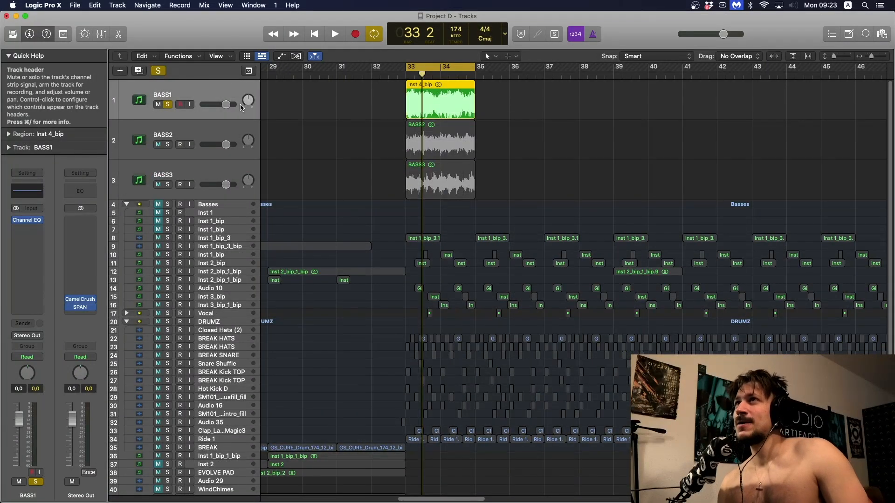
{"action": "scroll", "coordinate": [283, 122], "scroll_direction": "right", "scroll_amount": 3}
{"action": "scroll", "coordinate": [284, 121], "scroll_direction": "right", "scroll_amount": 2}
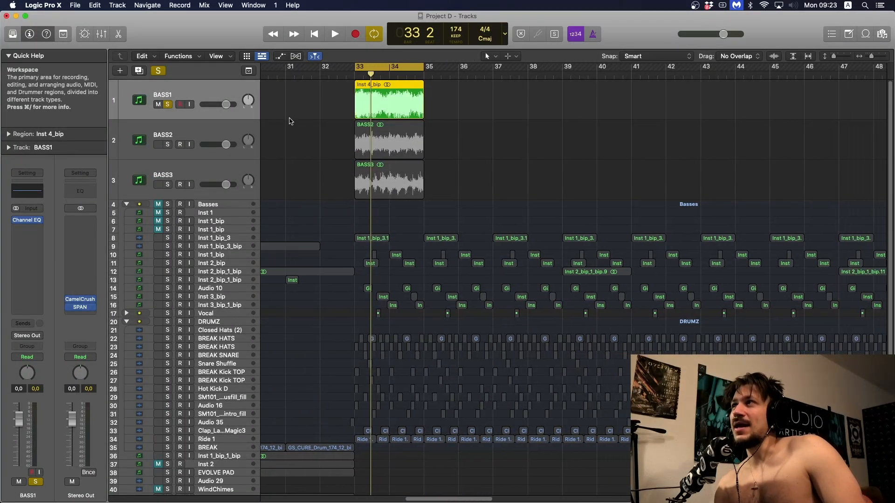
- Take BASS1 out of solo and mute the BASS2 and BASS3 tracks
{"action": "left_click", "coordinate": [167, 105]}
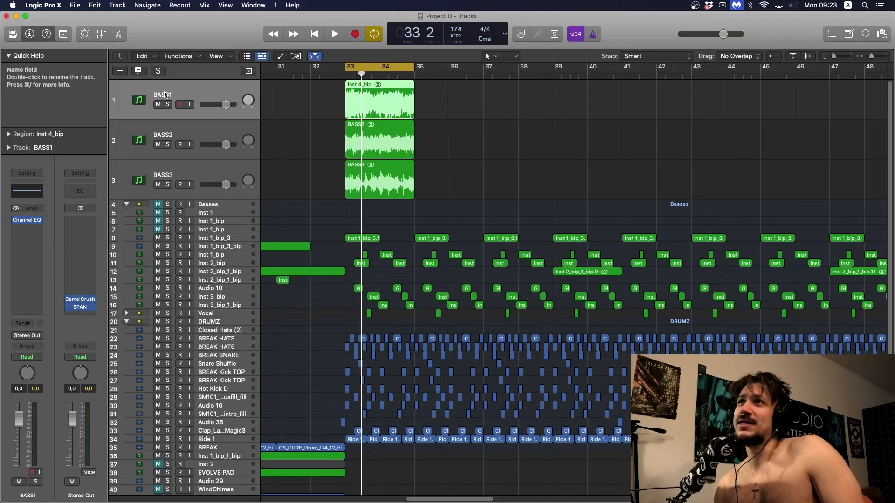
{"action": "left_click_drag", "start_coordinate": [158, 145], "coordinate": [160, 174]}
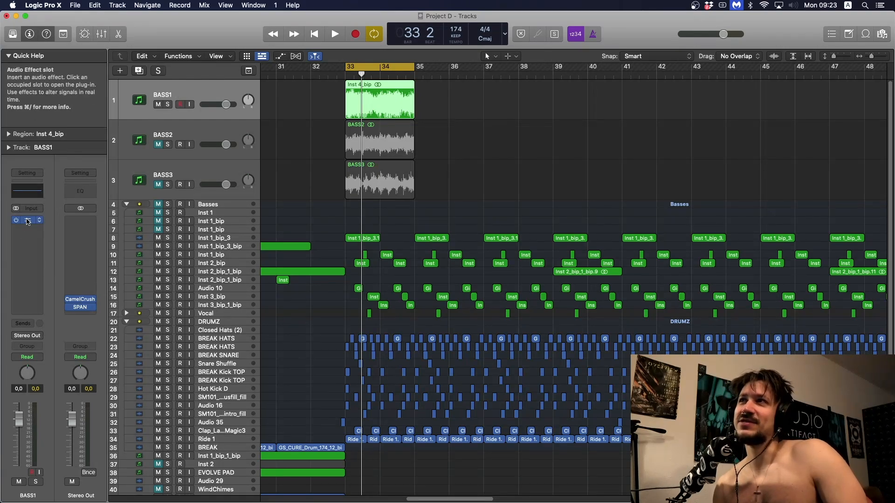
- Open the Channel EQ on BASS1 and reposition its window, leaving the post-EQ analyzer on
{"action": "left_click", "coordinate": [27, 222]}
{"action": "left_click_drag", "start_coordinate": [508, 142], "coordinate": [357, 115]}
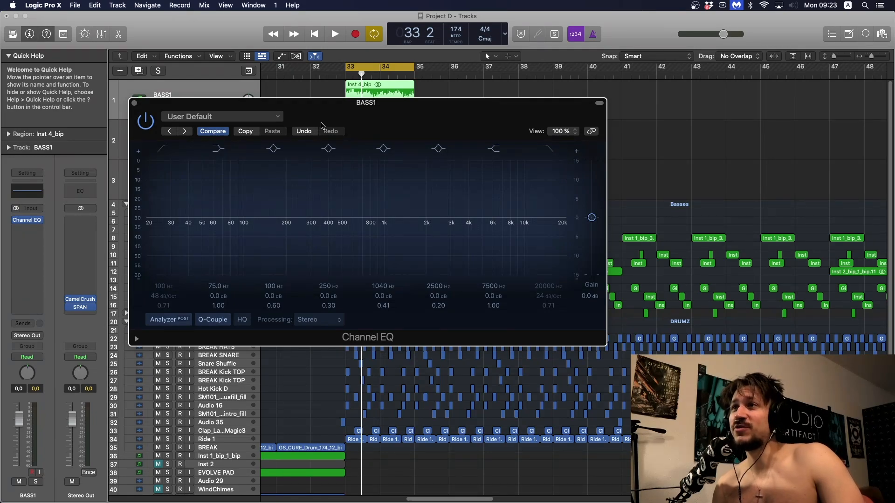
{"action": "left_click", "coordinate": [182, 322]}
{"action": "left_click", "coordinate": [181, 321]}
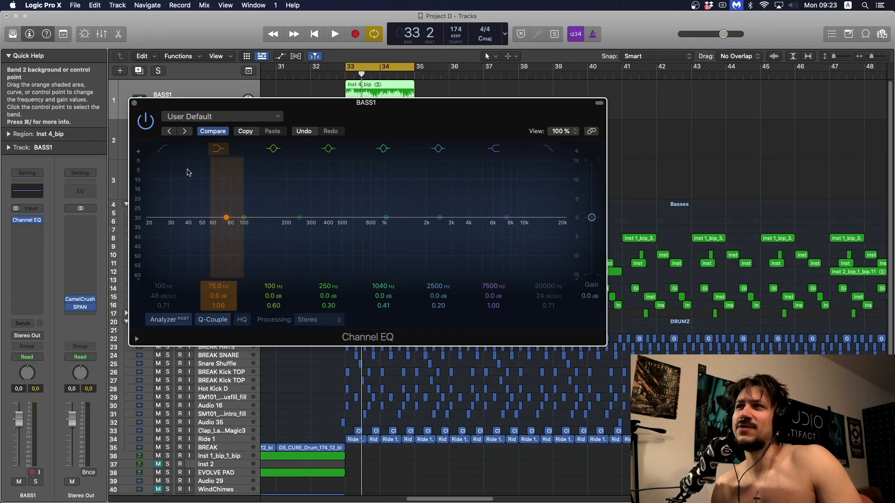
- Boost 685 Hz by 3.9 dB with band 5 and cut 1400 Hz by 8.1 dB with band 6, both at Q 3.60
{"action": "mouse_move", "coordinate": [382, 204]}
{"action": "left_mouse_down"}
{"action": "mouse_move", "coordinate": [371, 184]}
{"action": "mouse_move", "coordinate": [366, 223]}
{"action": "mouse_move", "coordinate": [365, 188]}
{"action": "left_mouse_up"}
{"action": "left_click_drag", "start_coordinate": [390, 307], "coordinate": [390, 284]}
{"action": "left_click_drag", "start_coordinate": [373, 238], "coordinate": [368, 235]}
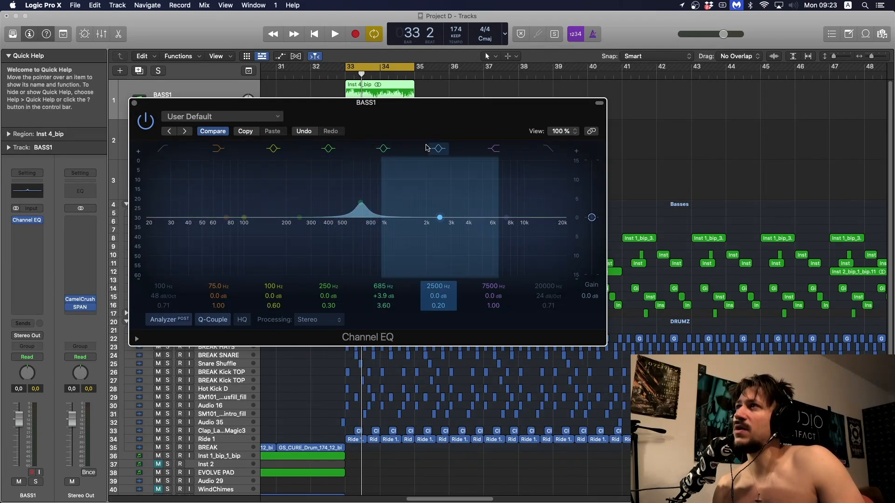
{"action": "left_click_drag", "start_coordinate": [441, 194], "coordinate": [444, 176]}
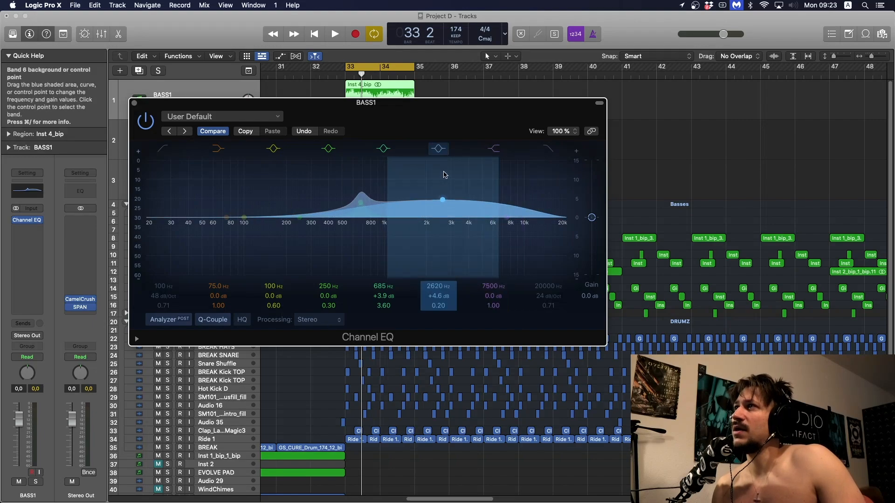
{"action": "left_click_drag", "start_coordinate": [435, 307], "coordinate": [436, 282]}
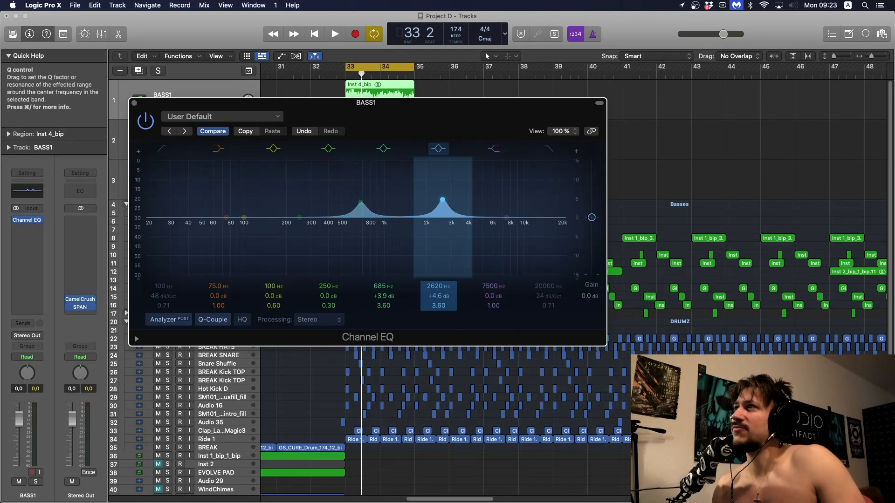
{"action": "left_click_drag", "start_coordinate": [445, 228], "coordinate": [407, 279]}
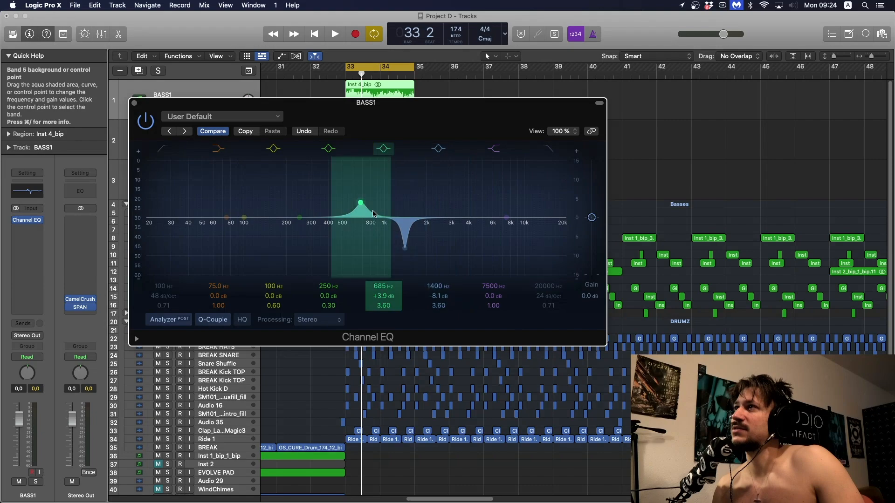
- Set band 4 to 161 Hz, +6.8 dB and Q 0.88, and the high shelf to 5450 Hz, -8.1 dB
{"action": "left_click_drag", "start_coordinate": [304, 201], "coordinate": [302, 176]}
{"action": "mouse_move", "coordinate": [337, 315]}
{"action": "left_mouse_down"}
{"action": "mouse_move", "coordinate": [336, 298]}
{"action": "mouse_move", "coordinate": [333, 322]}
{"action": "left_mouse_up"}
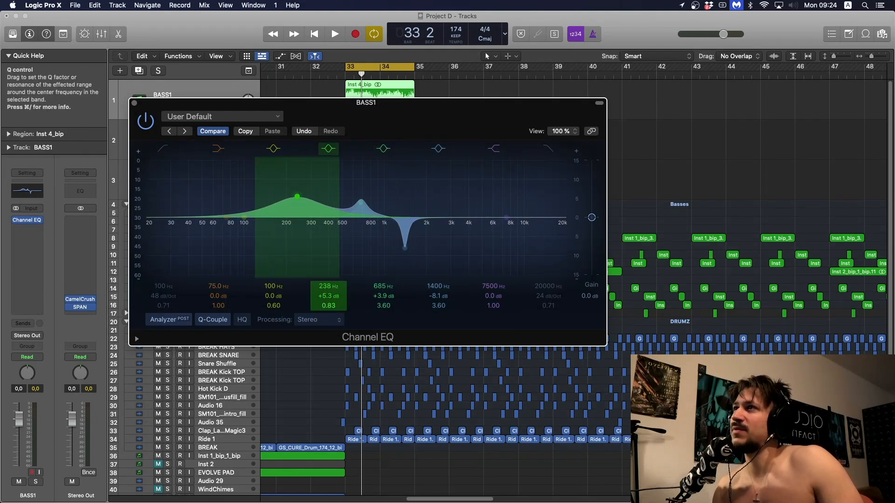
{"action": "left_click_drag", "start_coordinate": [304, 250], "coordinate": [282, 243]}
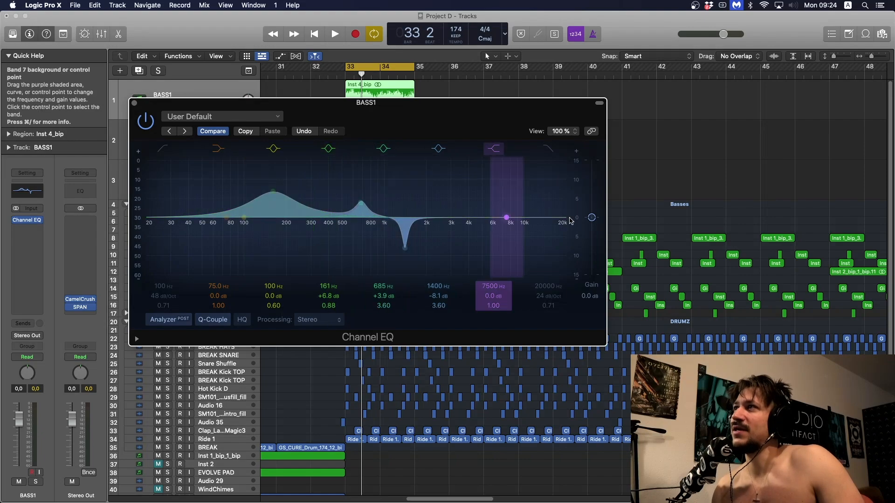
{"action": "left_click_drag", "start_coordinate": [565, 226], "coordinate": [549, 257]}
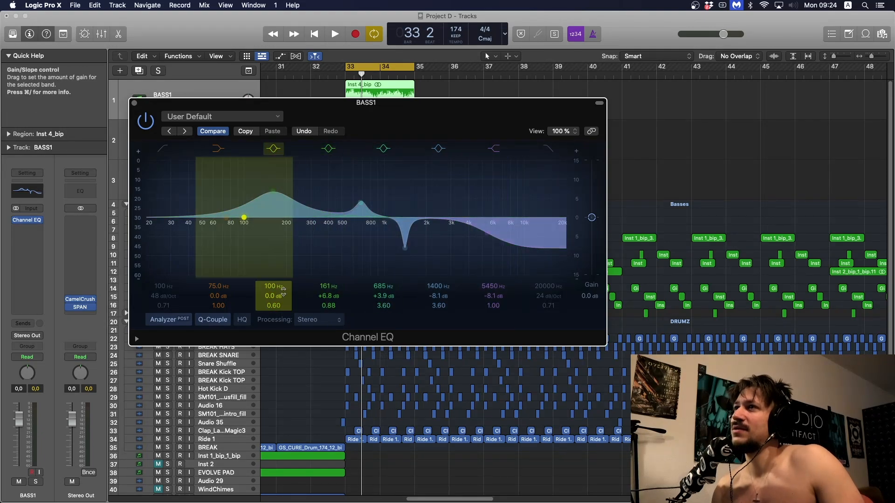
- Set band 3 to 2560 Hz, +8.7 dB and Q 1.70, and readjust band 4 to 163 Hz, +6.1 dB
{"action": "mouse_move", "coordinate": [283, 296]}
{"action": "left_mouse_down"}
{"action": "mouse_move", "coordinate": [284, 272]}
{"action": "mouse_move", "coordinate": [270, 292]}
{"action": "mouse_move", "coordinate": [274, 285]}
{"action": "left_mouse_up"}
{"action": "left_click_drag", "start_coordinate": [314, 226], "coordinate": [445, 220]}
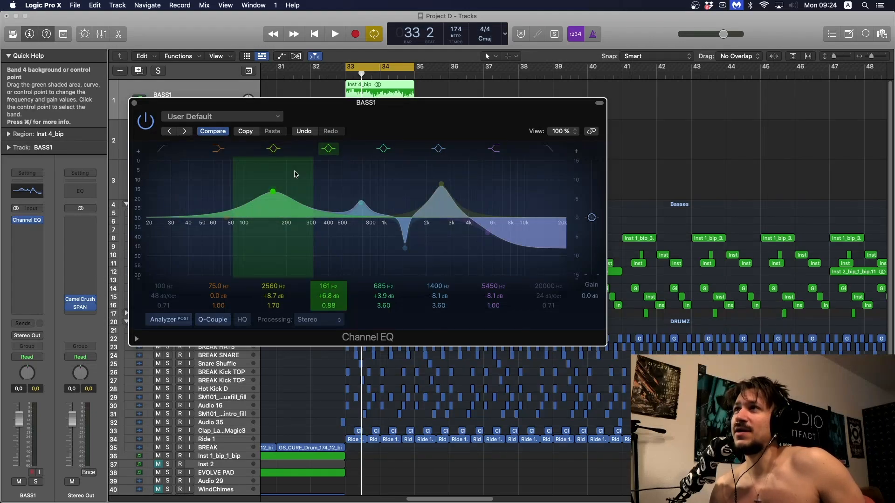
{"action": "mouse_move", "coordinate": [294, 175]}
{"action": "left_mouse_down"}
{"action": "mouse_move", "coordinate": [295, 197]}
{"action": "mouse_move", "coordinate": [296, 178]}
{"action": "left_mouse_up"}
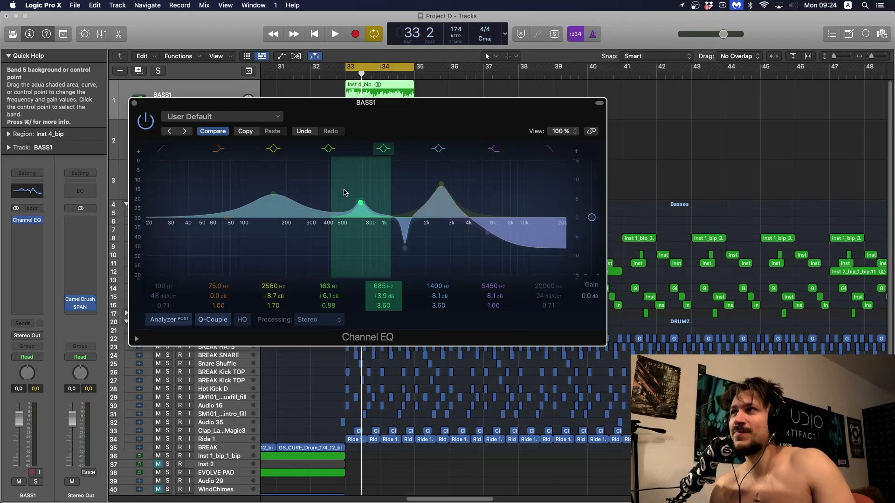
- Turn off EQ bands 3 through 7 to flatten the curve
{"action": "left_click", "coordinate": [383, 148]}
{"action": "left_click", "coordinate": [438, 148]}
{"action": "left_click", "coordinate": [438, 149]}
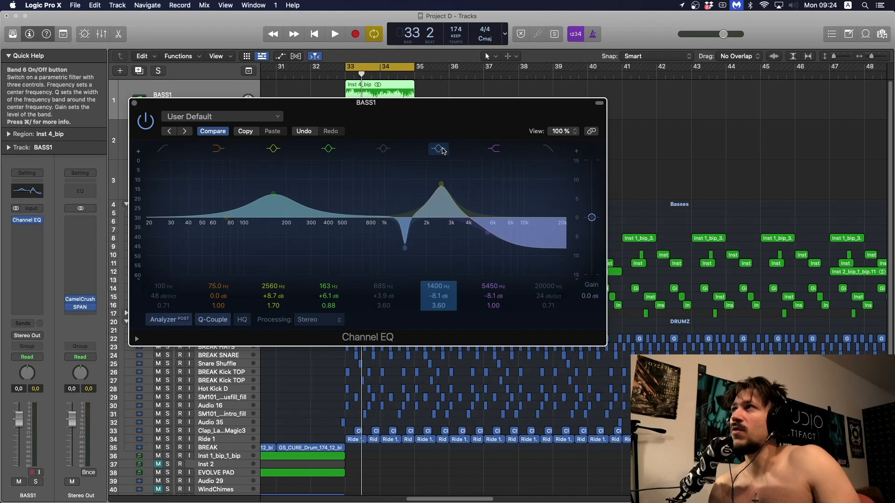
{"action": "left_click", "coordinate": [438, 148]}
{"action": "left_click", "coordinate": [329, 148]}
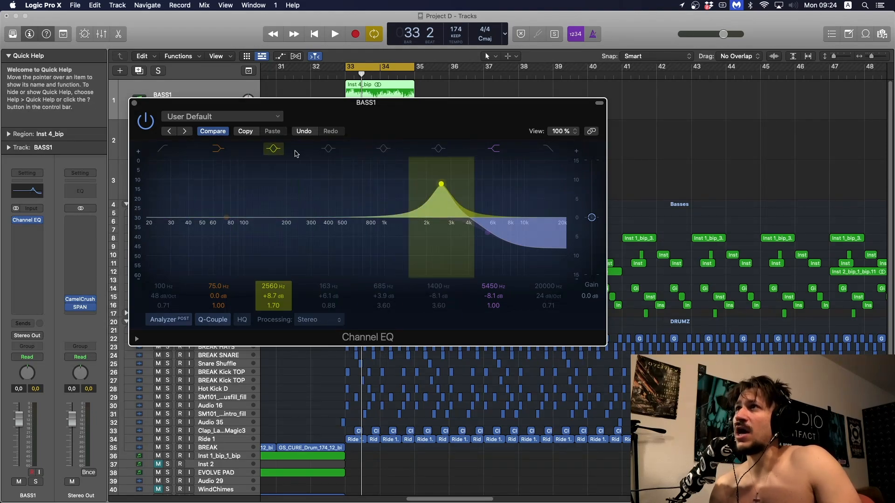
{"action": "left_click", "coordinate": [273, 148]}
{"action": "left_click", "coordinate": [494, 148]}
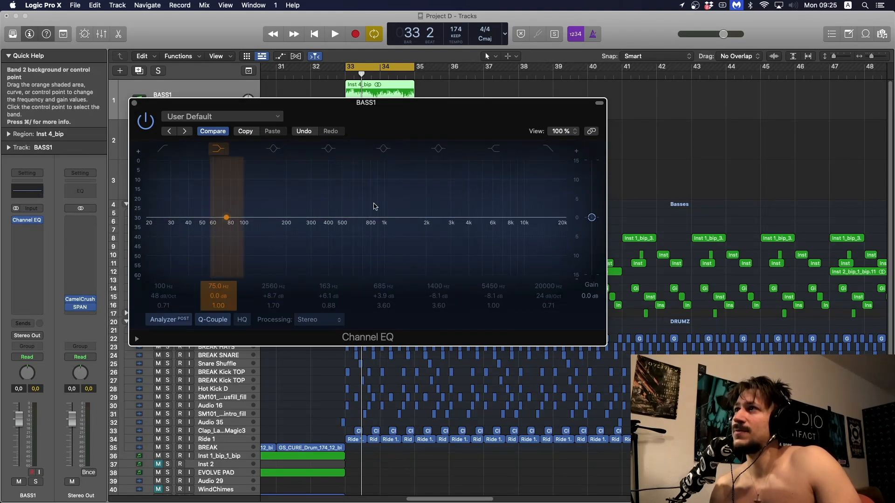
- Re-enable band 3 and shape it into a wide boost at 2140 Hz, +4.1 dB and Q 0.41
{"action": "left_click", "coordinate": [274, 148]}
{"action": "left_click_drag", "start_coordinate": [441, 185], "coordinate": [429, 201]}
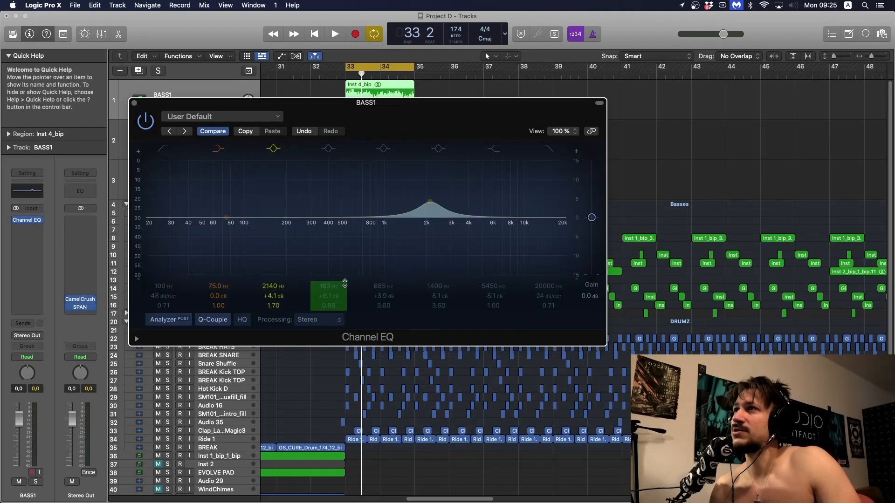
{"action": "left_click_drag", "start_coordinate": [273, 306], "coordinate": [273, 327]}
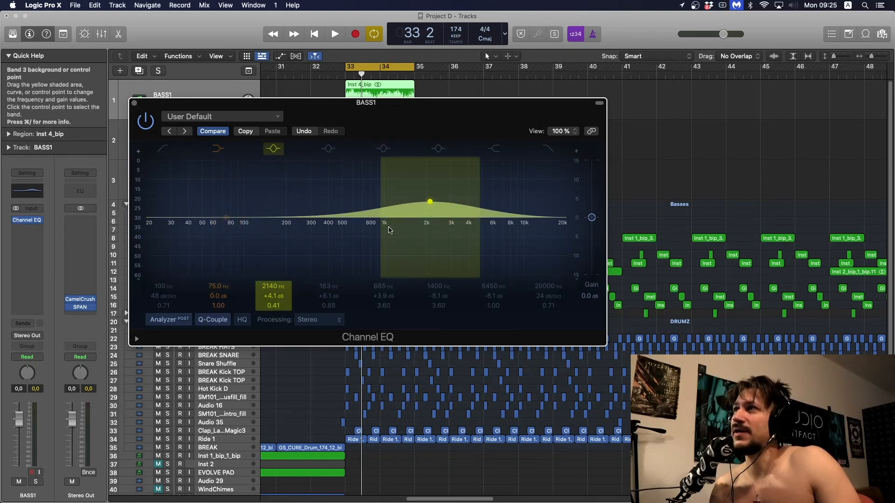
- Move band 3 down through the mids and turn it into a cut at 230 Hz, -4.2 dB and Q 0.48
{"action": "left_click_drag", "start_coordinate": [419, 200], "coordinate": [359, 200]}
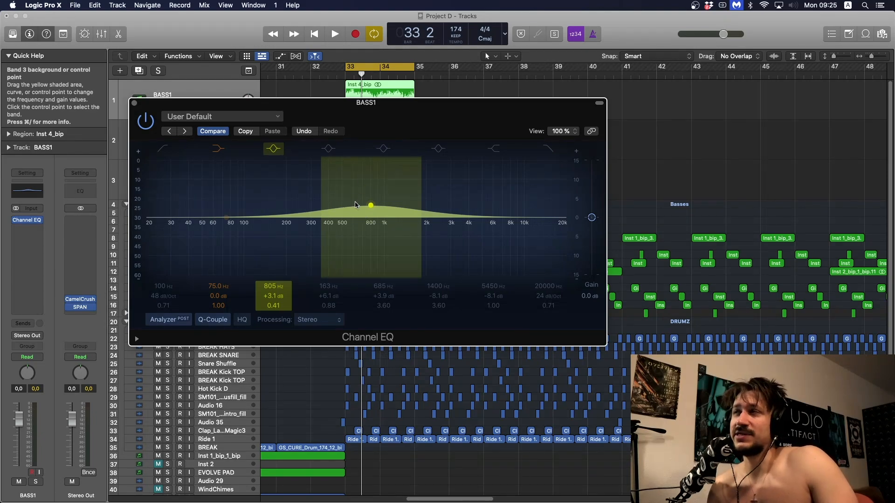
{"action": "left_click_drag", "start_coordinate": [355, 204], "coordinate": [295, 232]}
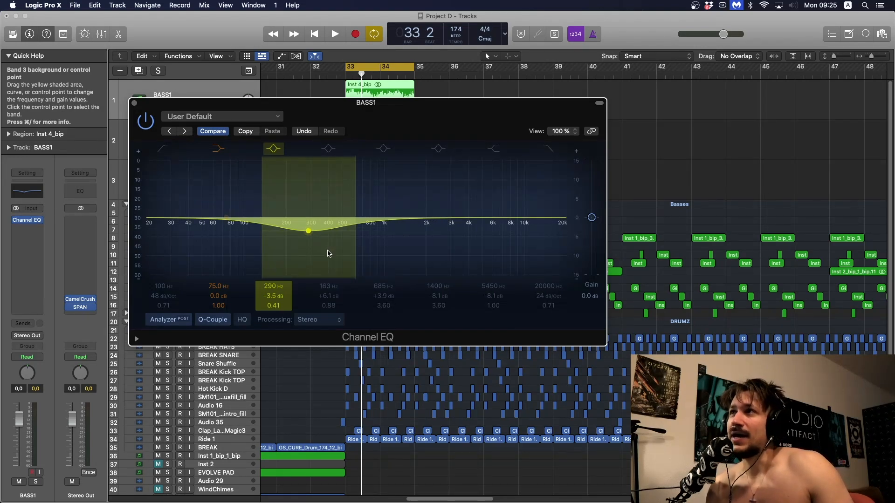
{"action": "left_click_drag", "start_coordinate": [330, 252], "coordinate": [315, 259]}
{"action": "left_click_drag", "start_coordinate": [287, 305], "coordinate": [288, 302]}
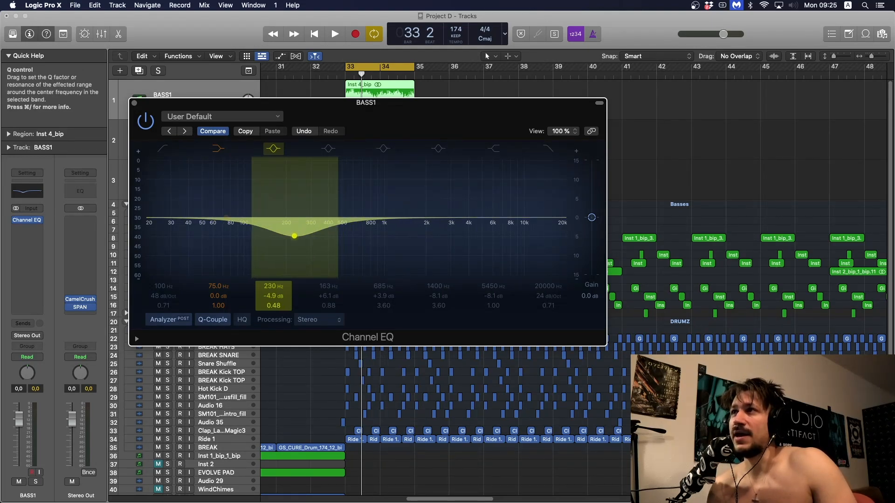
{"action": "left_click_drag", "start_coordinate": [315, 264], "coordinate": [315, 260]}
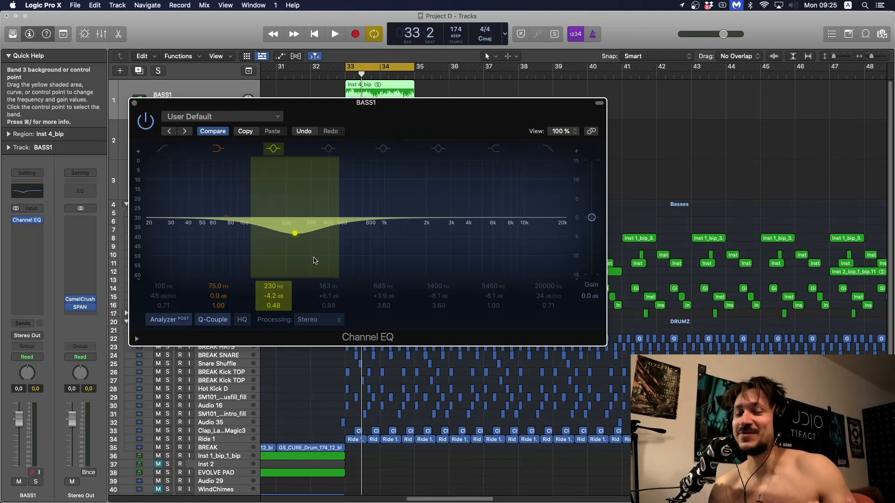
- Sweep band 3 across the mids between cuts and boosts, ending at 356 Hz and +1.6 dB, and close the EQ window
{"action": "mouse_move", "coordinate": [314, 260]}
{"action": "left_mouse_down"}
{"action": "mouse_move", "coordinate": [321, 223]}
{"action": "mouse_move", "coordinate": [317, 268]}
{"action": "mouse_move", "coordinate": [314, 200]}
{"action": "mouse_move", "coordinate": [313, 261]}
{"action": "mouse_move", "coordinate": [314, 232]}
{"action": "mouse_move", "coordinate": [317, 257]}
{"action": "mouse_move", "coordinate": [441, 257]}
{"action": "left_mouse_up"}
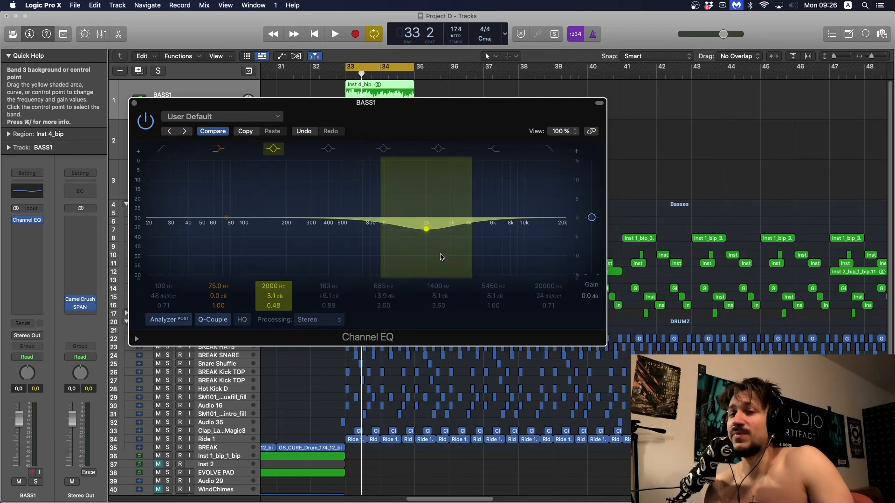
{"action": "left_click_drag", "start_coordinate": [432, 232], "coordinate": [402, 218]}
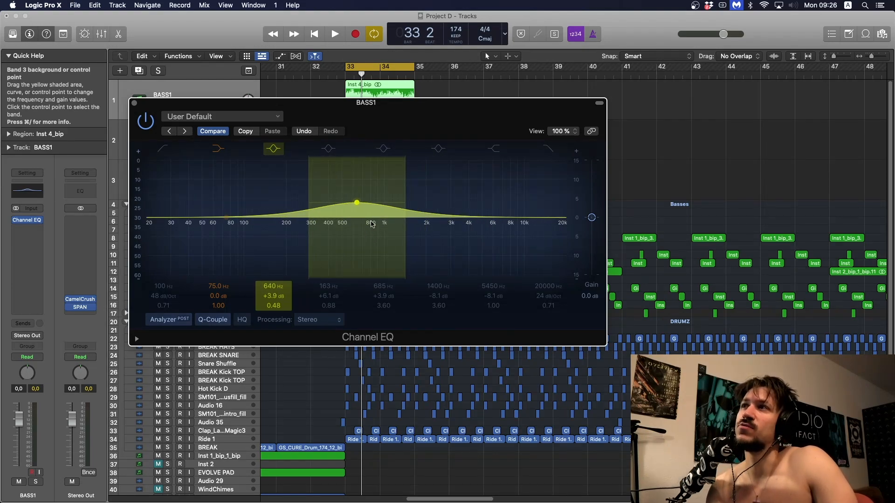
{"action": "mouse_move", "coordinate": [369, 254]}
{"action": "left_mouse_down"}
{"action": "mouse_move", "coordinate": [410, 266]}
{"action": "mouse_move", "coordinate": [455, 258]}
{"action": "mouse_move", "coordinate": [342, 240]}
{"action": "mouse_move", "coordinate": [429, 233]}
{"action": "left_mouse_up"}
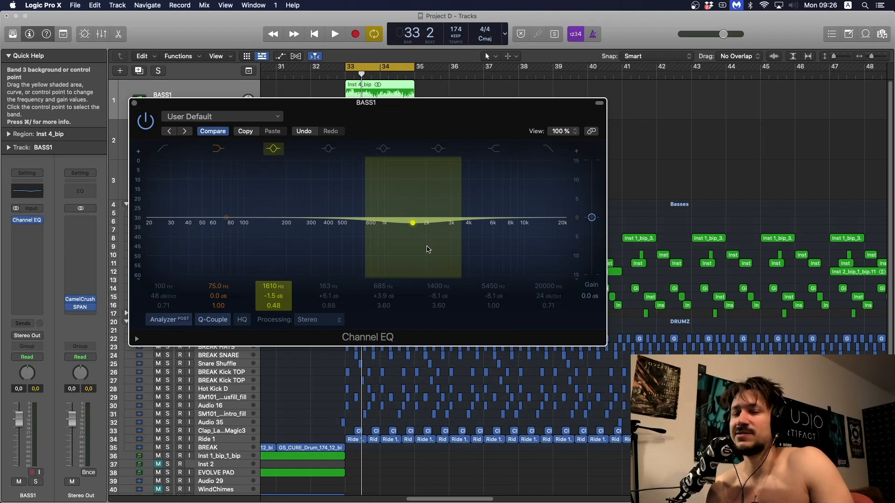
{"action": "left_click_drag", "start_coordinate": [428, 250], "coordinate": [424, 229]}
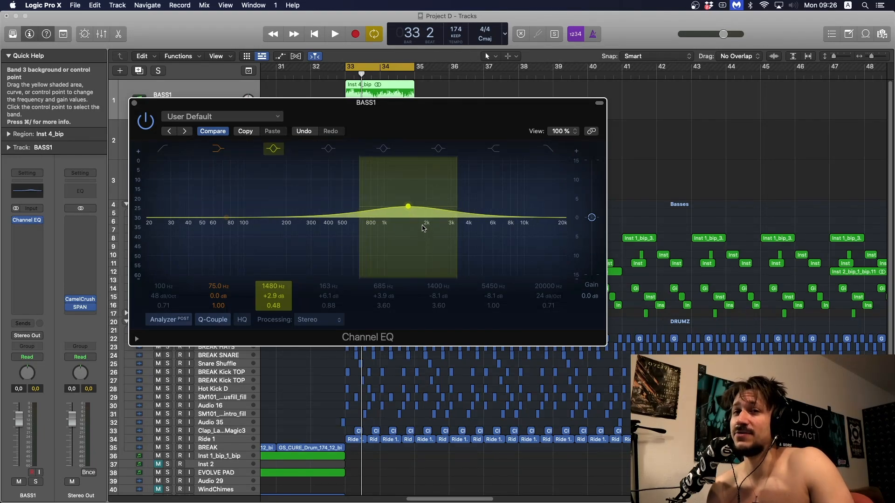
{"action": "left_click_drag", "start_coordinate": [417, 230], "coordinate": [399, 228]}
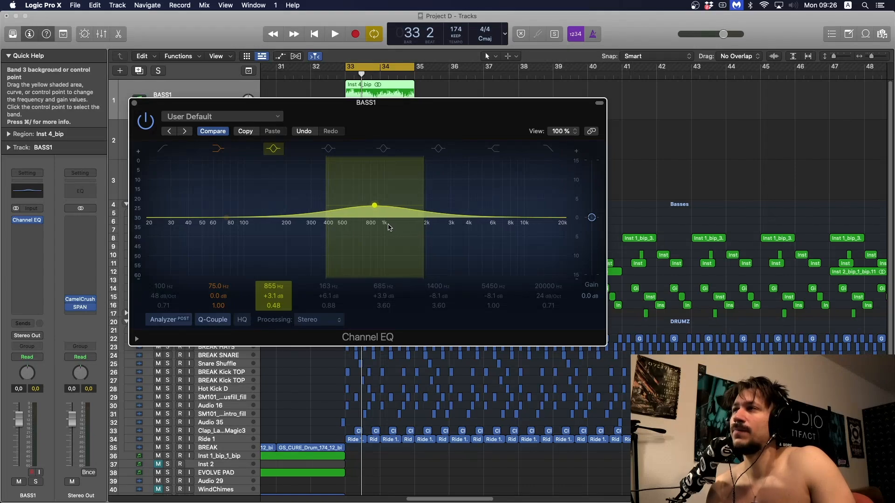
{"action": "mouse_move", "coordinate": [382, 227]}
{"action": "left_mouse_down"}
{"action": "mouse_move", "coordinate": [325, 241]}
{"action": "mouse_move", "coordinate": [333, 247]}
{"action": "mouse_move", "coordinate": [336, 234]}
{"action": "left_mouse_up"}
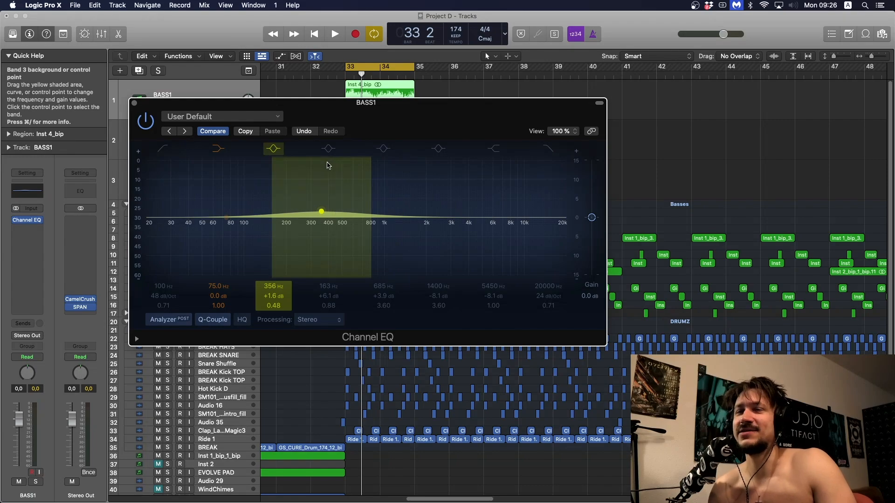
{"action": "left_click", "coordinate": [145, 129]}
{"action": "left_click", "coordinate": [135, 103]}
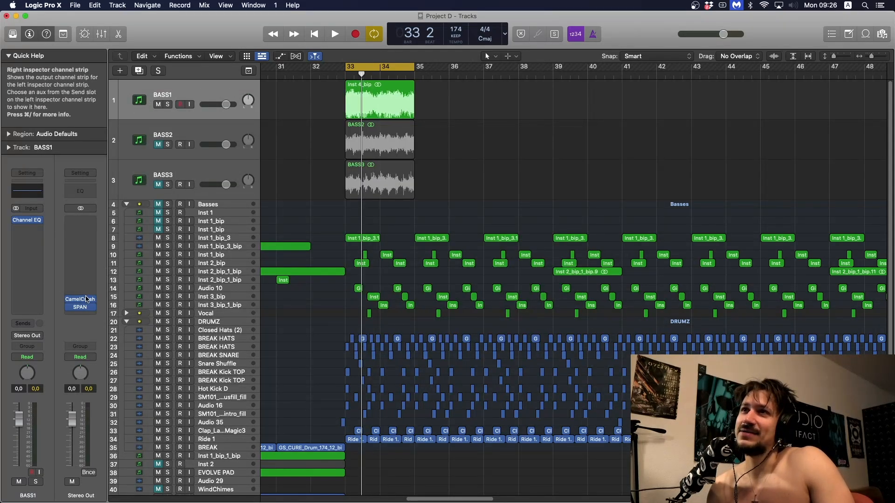
- Open the SPAN analyzer on the Stereo Out channel and solo the BASS1 track to play it alone
{"action": "left_click", "coordinate": [80, 309]}
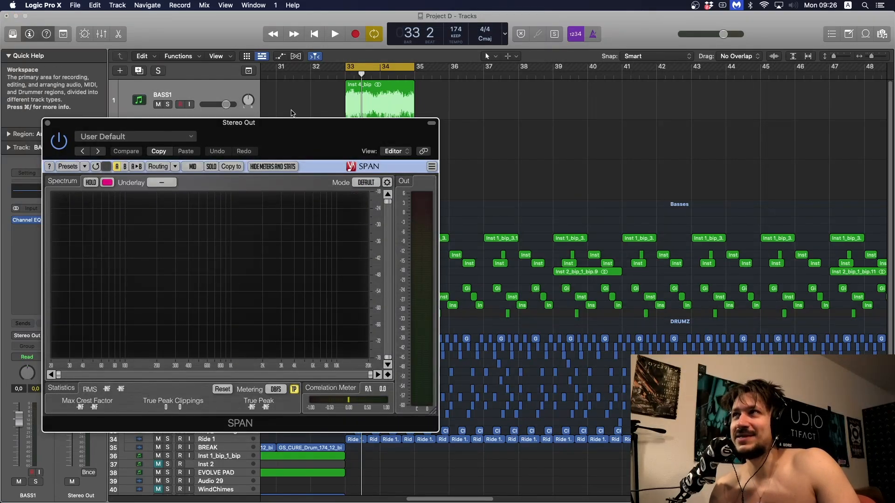
{"action": "left_click_drag", "start_coordinate": [299, 124], "coordinate": [325, 138]}
{"action": "key", "text": "s"}
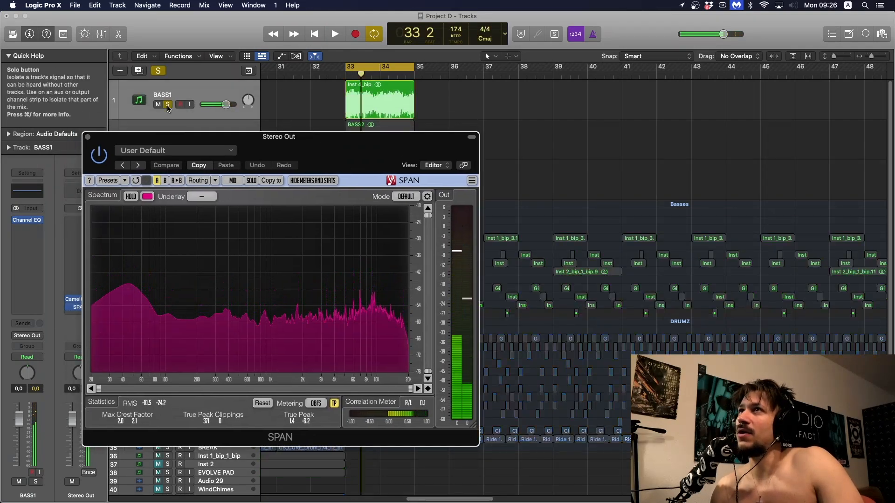
{"action": "left_click_drag", "start_coordinate": [245, 146], "coordinate": [252, 114]}
{"action": "key", "text": "space"}
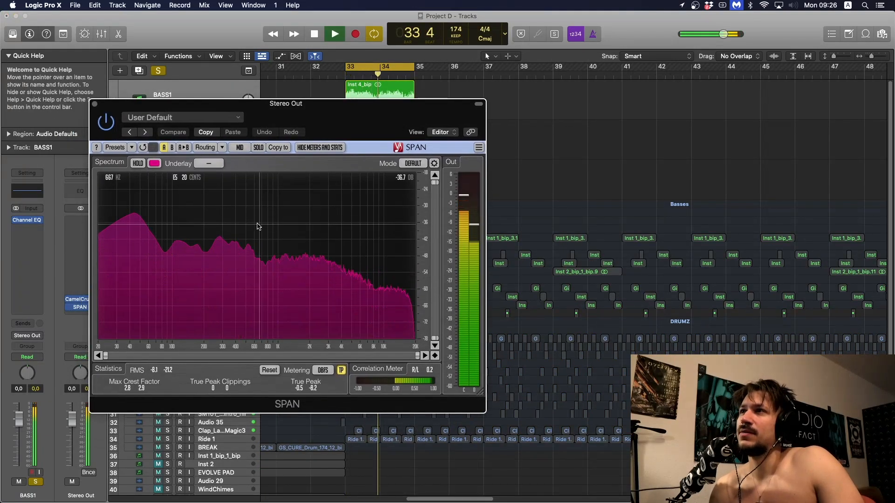
- Play the soloed BASS1 loop several times and examine its frequency spectrum in SPAN
{"action": "key", "text": "space"}
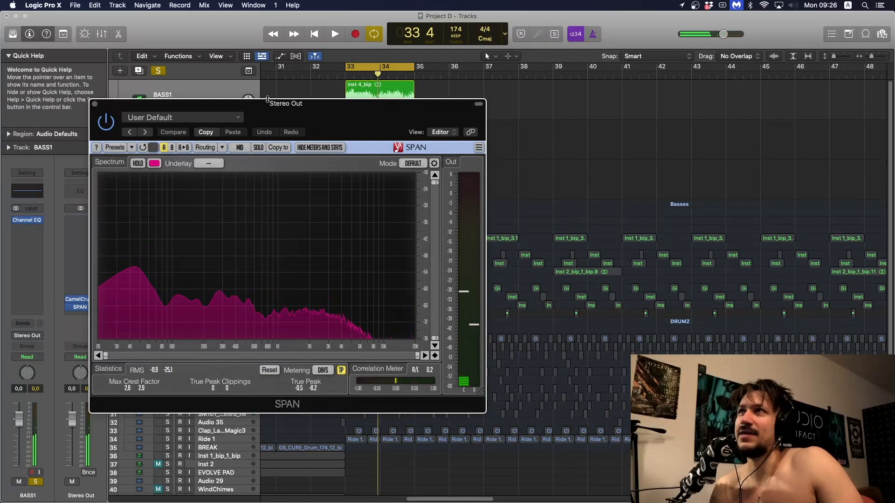
{"action": "left_click_drag", "start_coordinate": [275, 107], "coordinate": [292, 86]}
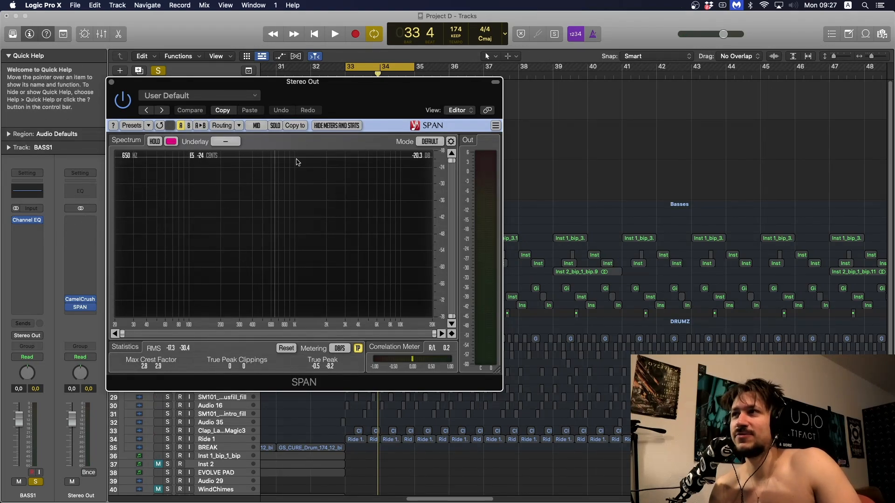
{"action": "left_click_drag", "start_coordinate": [366, 93], "coordinate": [372, 112]}
{"action": "key", "text": "space"}
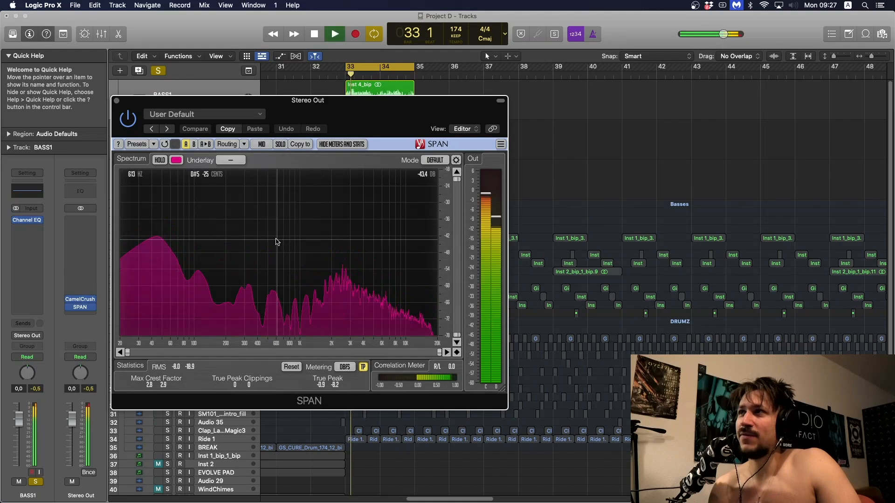
{"action": "key", "text": "space"}
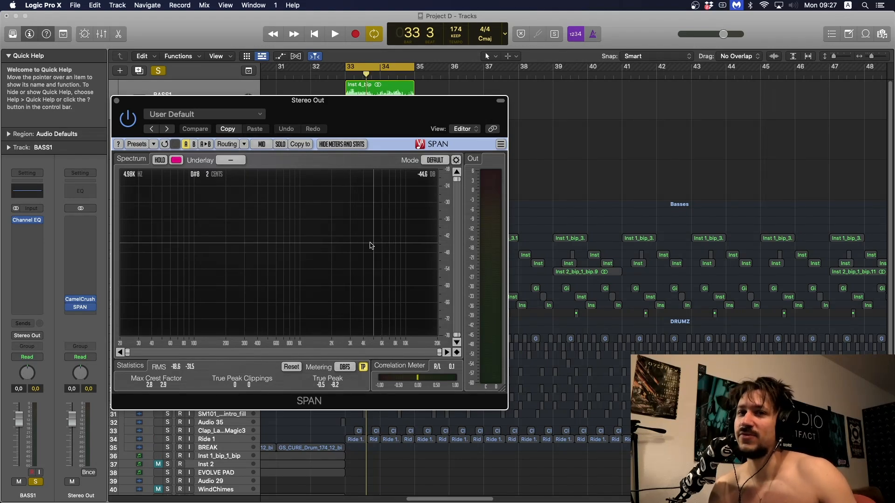
{"action": "key", "text": "space"}
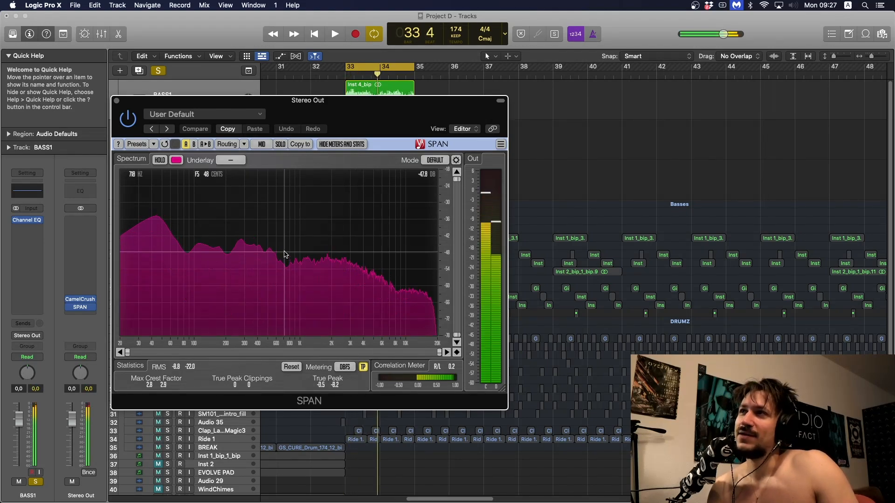
{"action": "key", "text": "space"}
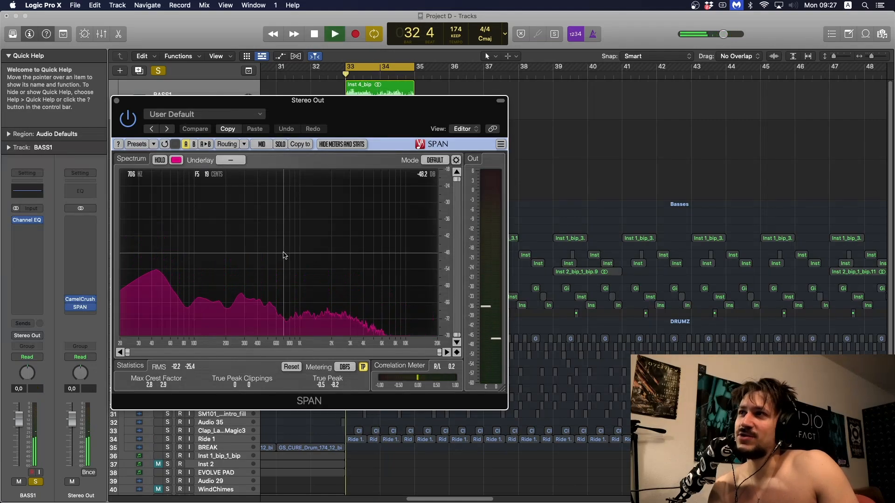
{"action": "key", "text": "space"}
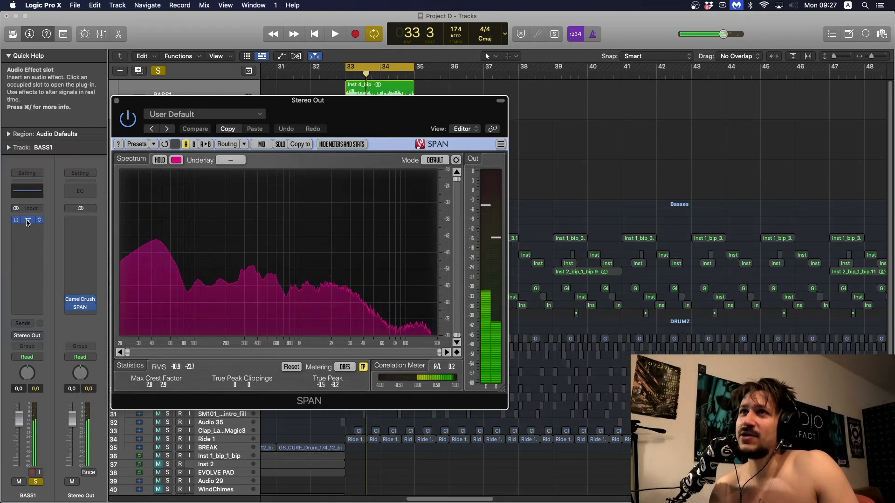
- Enable band 4 in the BASS1 Channel EQ and shape it into a boost at 715 Hz, +2.7 dB, while auditioning
{"action": "left_click", "coordinate": [27, 221]}
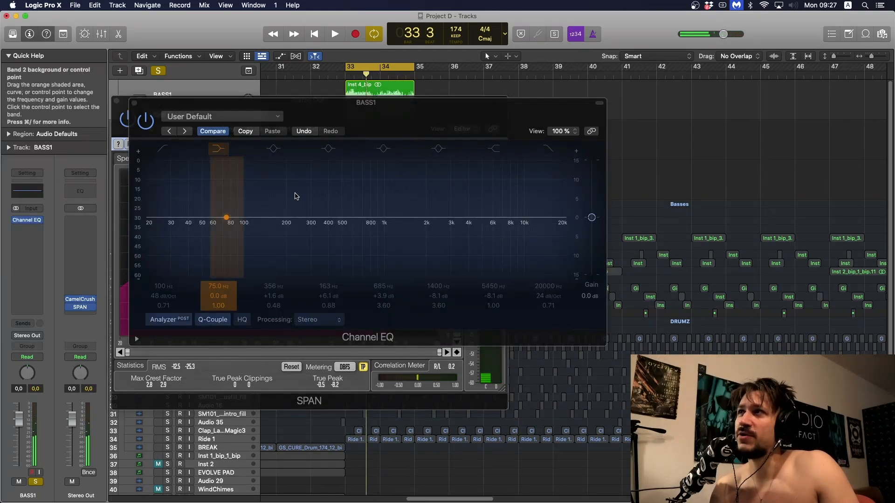
{"action": "left_click", "coordinate": [329, 150]}
{"action": "left_click_drag", "start_coordinate": [306, 190], "coordinate": [385, 202]}
{"action": "key", "text": "space"}
{"action": "key", "text": "space"}
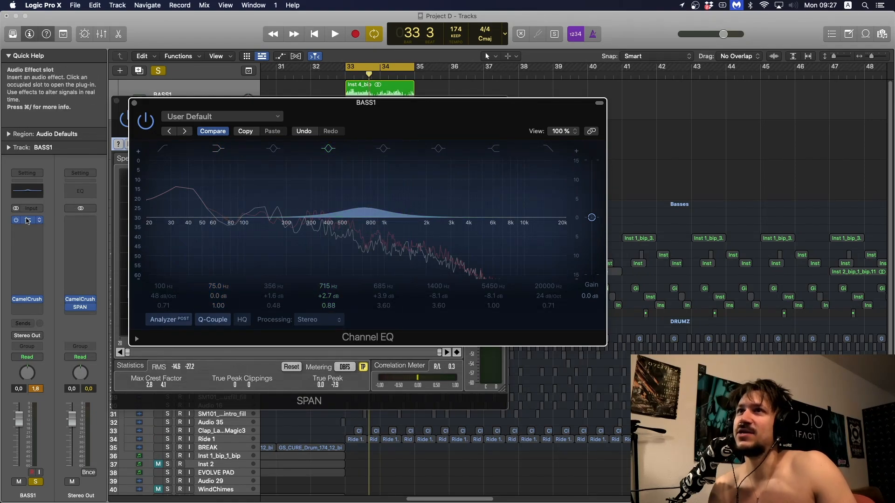
- Duplicate the Channel EQ into the next insert slot on BASS1 and turn off band 4 in the copy
{"action": "left_click_drag", "start_coordinate": [28, 228], "coordinate": [28, 229]}
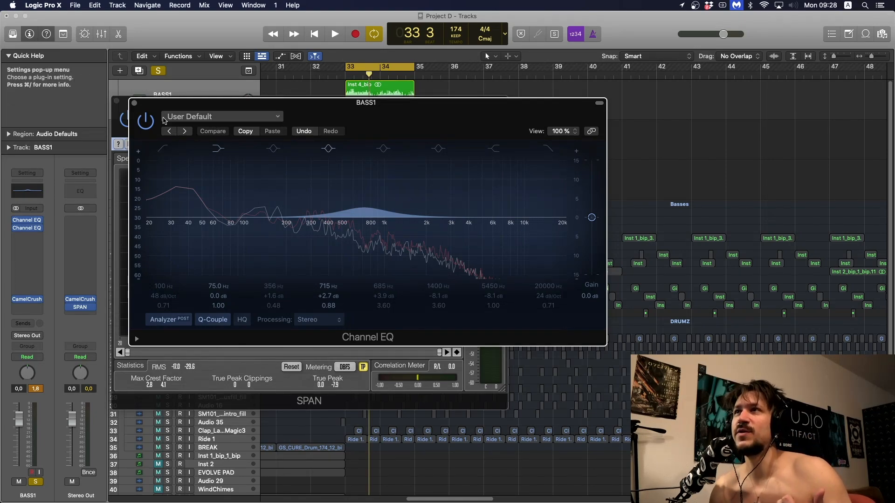
{"action": "left_click", "coordinate": [134, 102]}
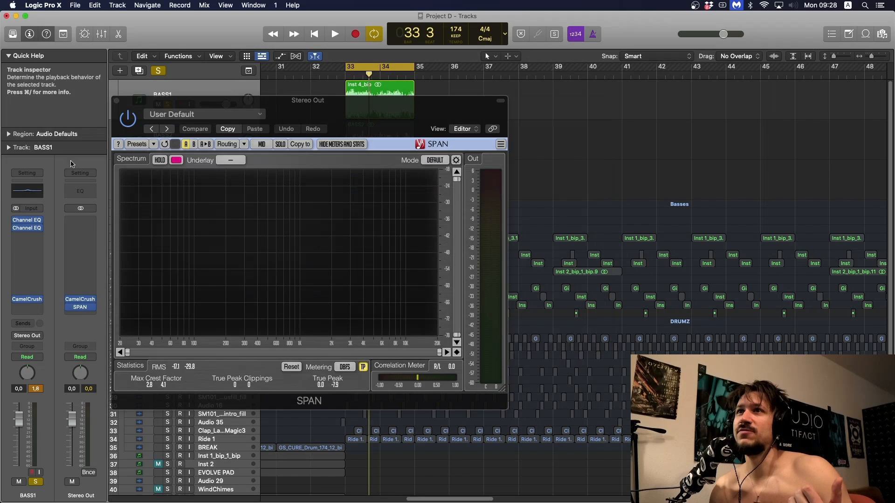
{"action": "left_click", "coordinate": [29, 222]}
{"action": "left_click", "coordinate": [29, 222]}
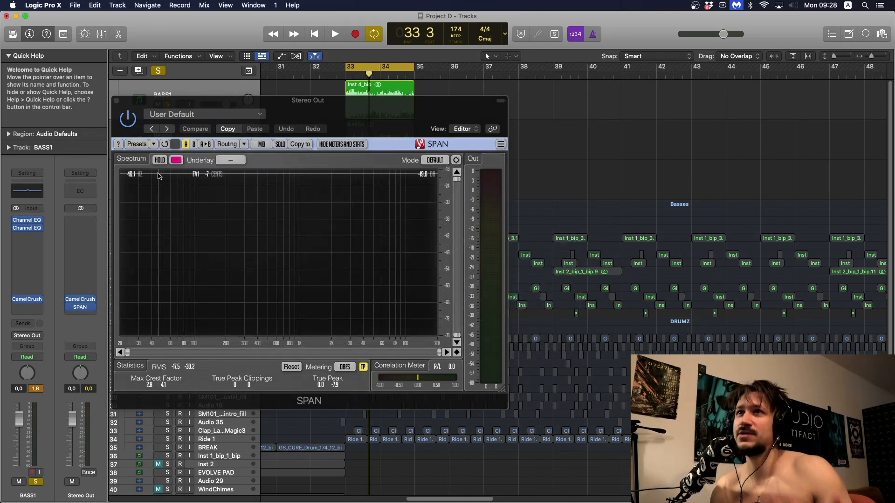
{"action": "left_click", "coordinate": [31, 228]}
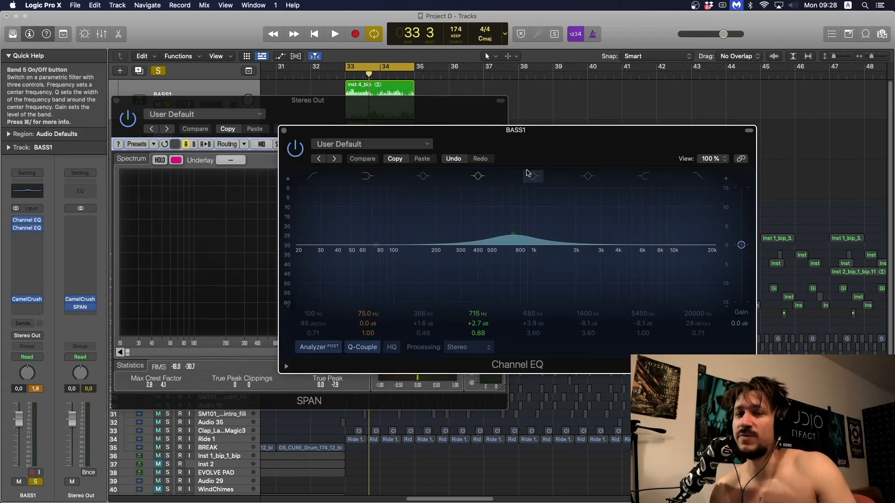
{"action": "left_click", "coordinate": [478, 175]}
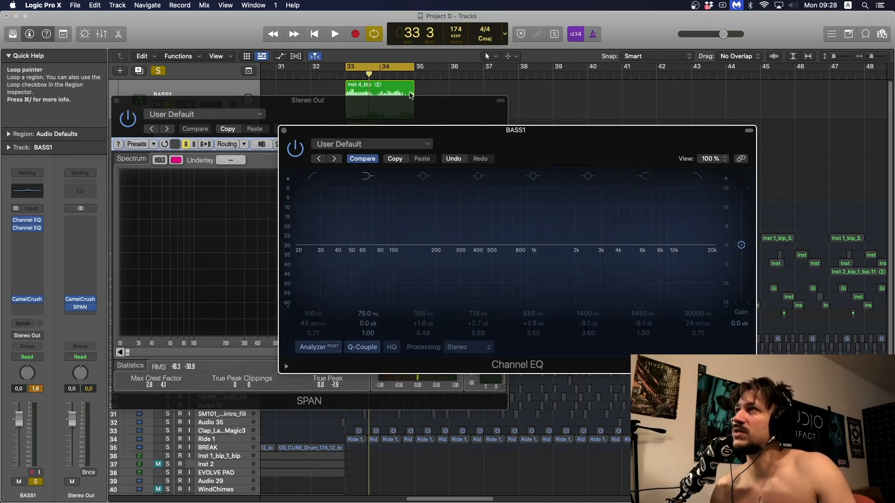
- Bring SPAN to the front and play the processed bass to examine its spectrum
{"action": "left_click", "coordinate": [427, 102]}
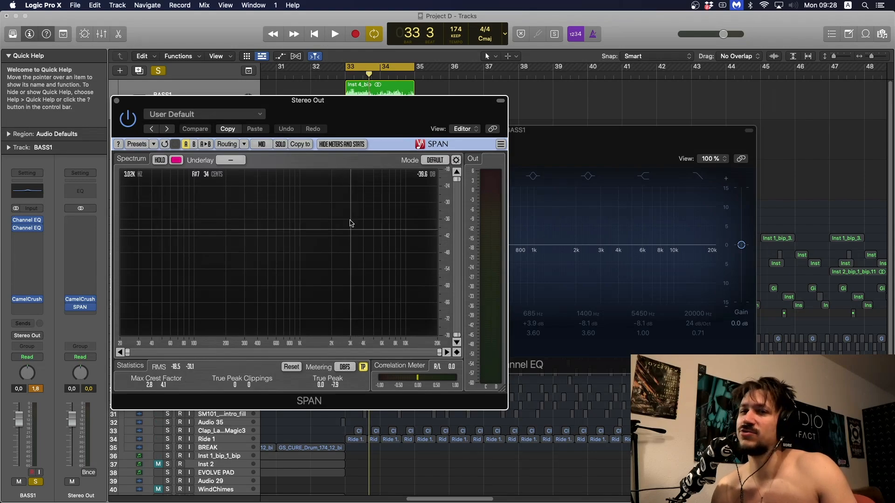
{"action": "key", "text": "space"}
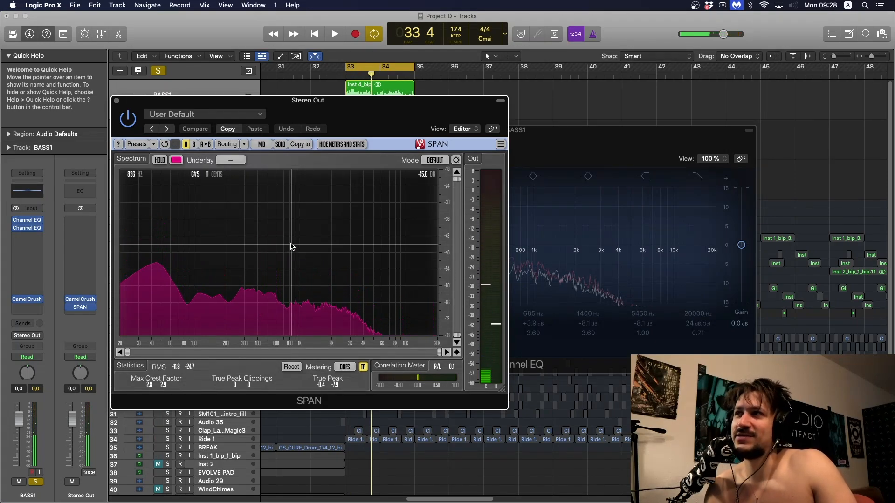
{"action": "key", "text": "space"}
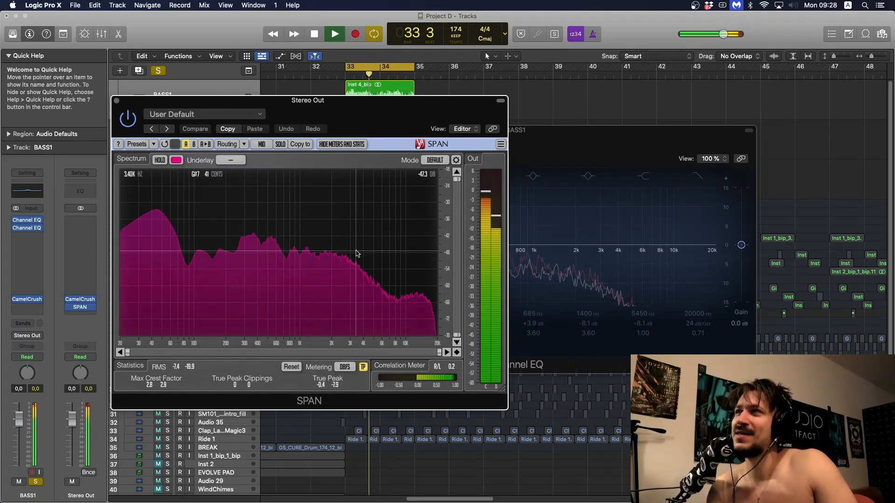
{"action": "key", "text": "space"}
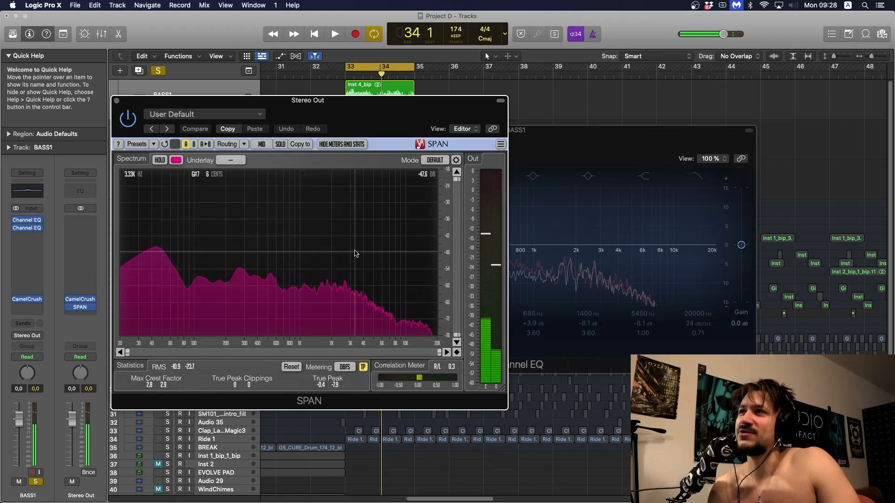
- Enable band 7 in the second Channel EQ as a high-shelf boost at 3500 Hz, +2.5 dB, audition it and close the EQ
{"action": "left_click", "coordinate": [617, 140]}
{"action": "left_click", "coordinate": [643, 176]}
{"action": "left_click_drag", "start_coordinate": [628, 274], "coordinate": [602, 227]}
{"action": "key", "text": "space"}
{"action": "key", "text": "space"}
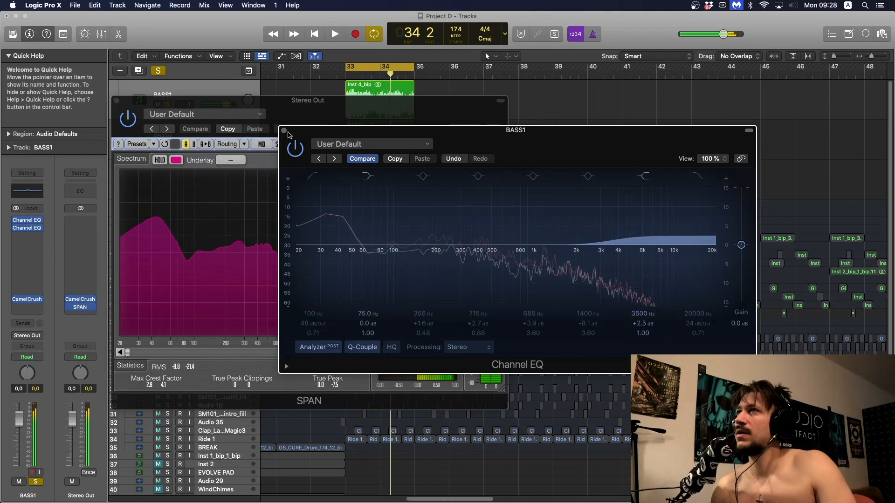
{"action": "left_click", "coordinate": [284, 131]}
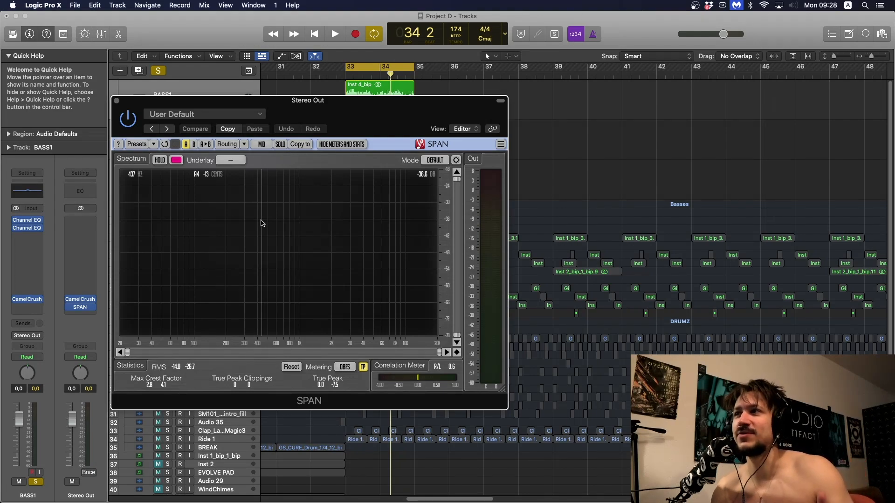
- Fine-tune band 7 of the second Channel EQ to 3440 Hz and +2.6 dB during playback, and close the EQ and SPAN windows
{"action": "left_click", "coordinate": [28, 228]}
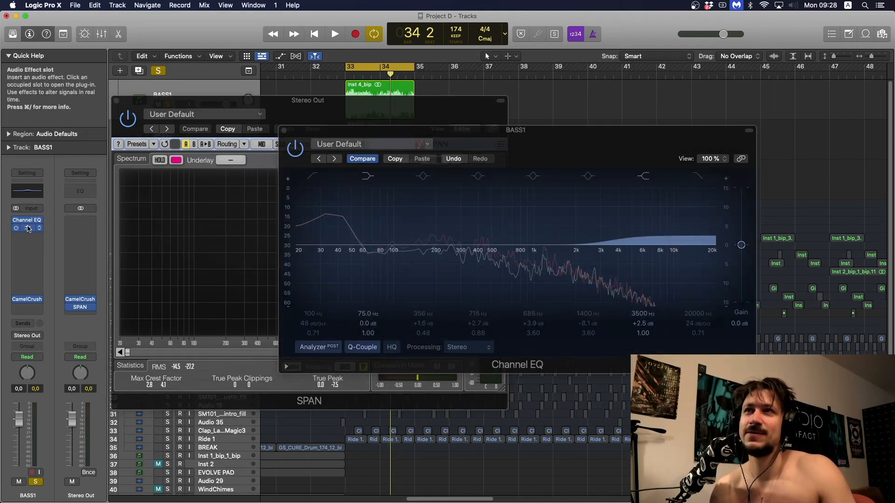
{"action": "key", "text": "space"}
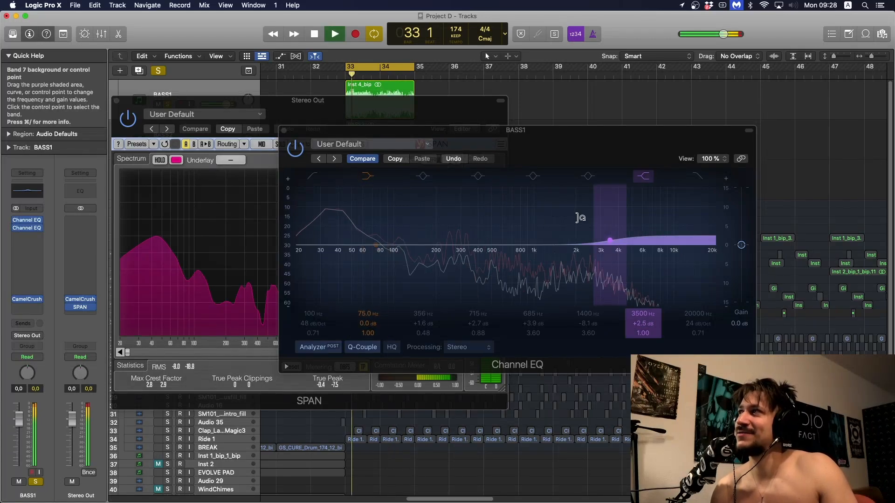
{"action": "left_click", "coordinate": [580, 217]}
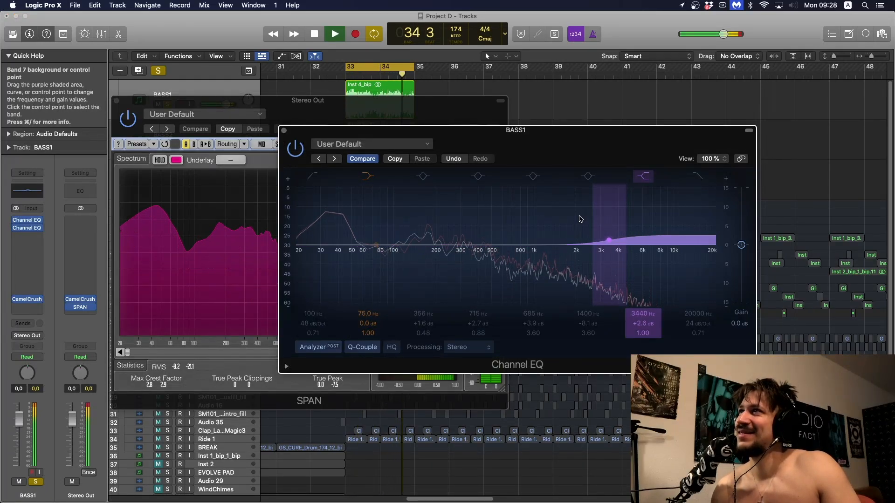
{"action": "key", "text": "space"}
{"action": "left_click", "coordinate": [284, 131]}
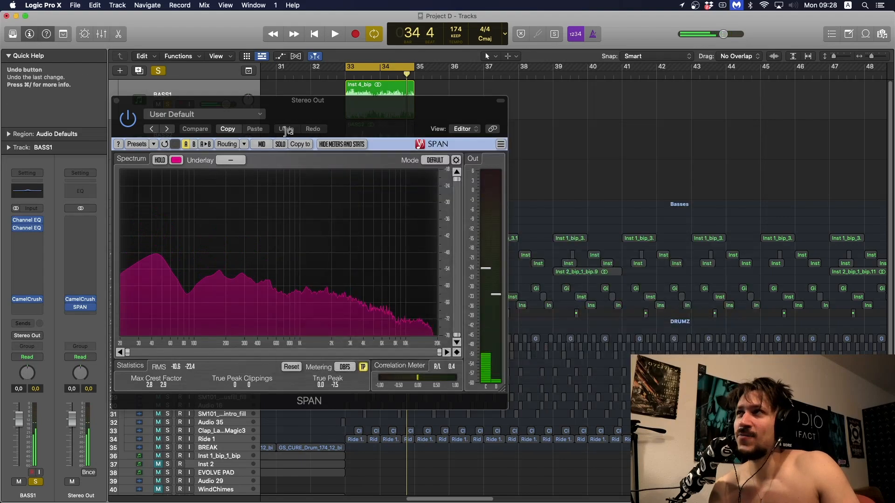
{"action": "left_click", "coordinate": [117, 101]}
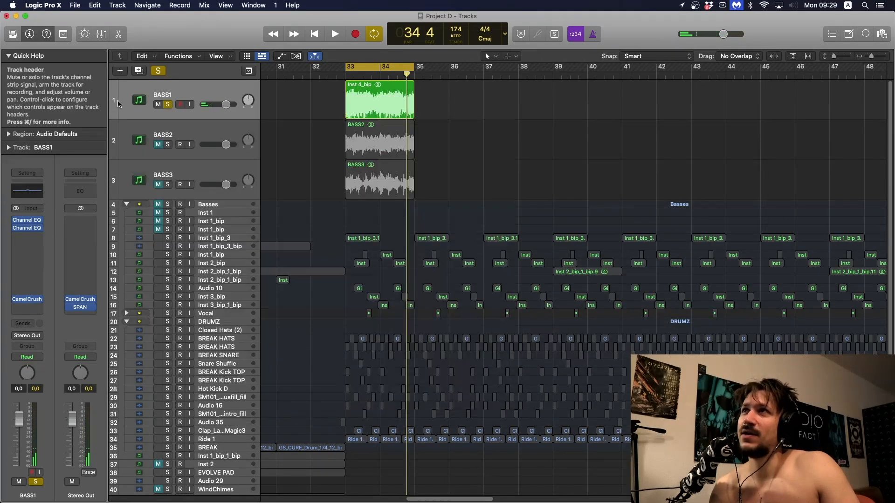
- In BASS1's second Channel EQ, try a band 2 low-shelf cut at 81 Hz, -3.4 dB and the band 1 low cut, and switch both off
{"action": "left_click", "coordinate": [185, 126]}
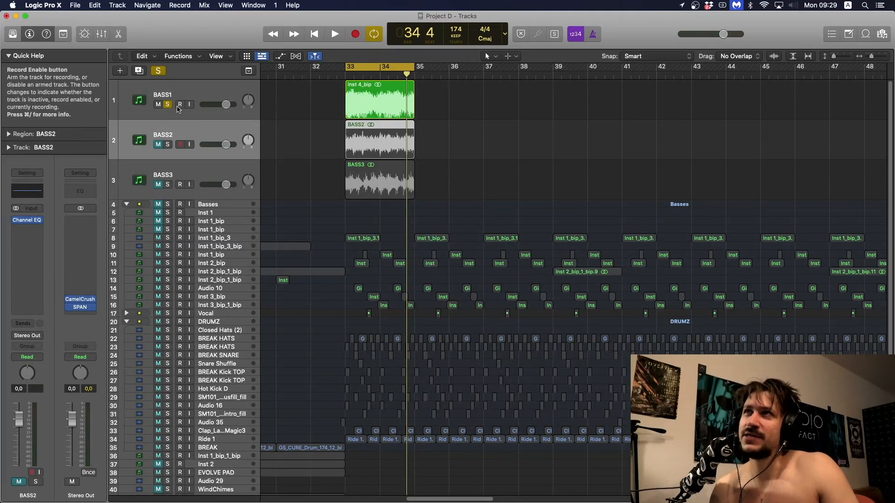
{"action": "left_click", "coordinate": [134, 105]}
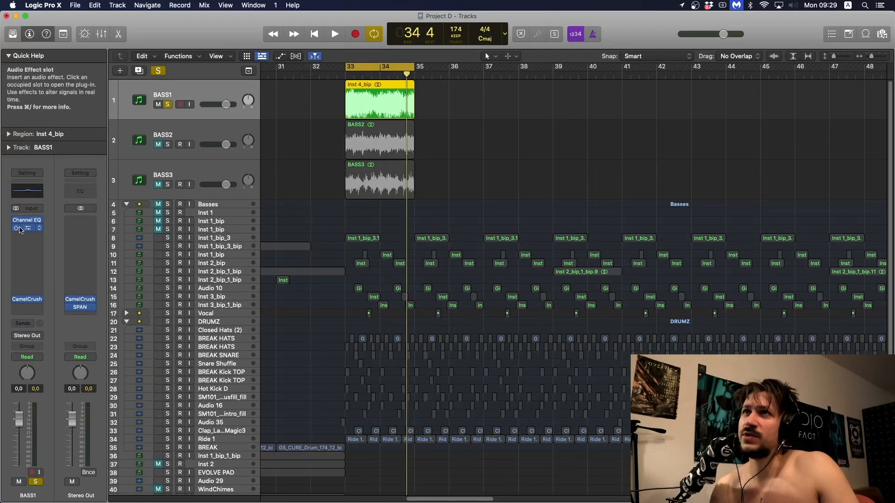
{"action": "left_click", "coordinate": [29, 228]}
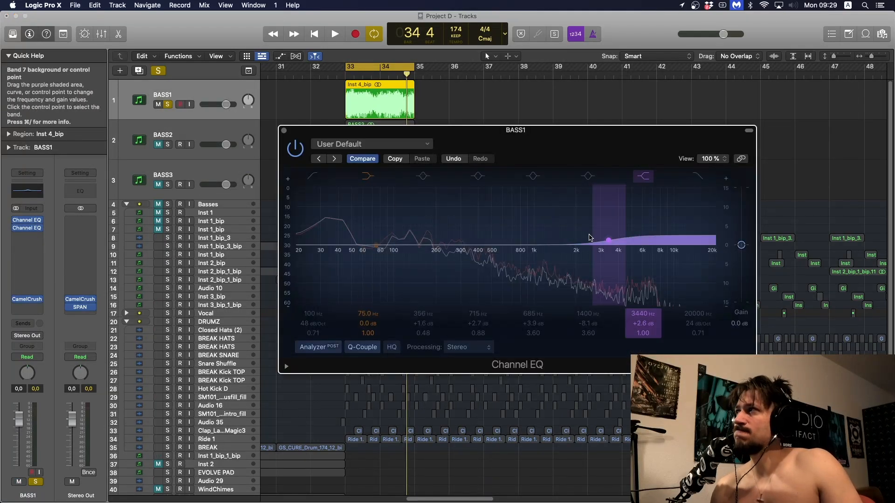
{"action": "left_click_drag", "start_coordinate": [387, 235], "coordinate": [390, 250]}
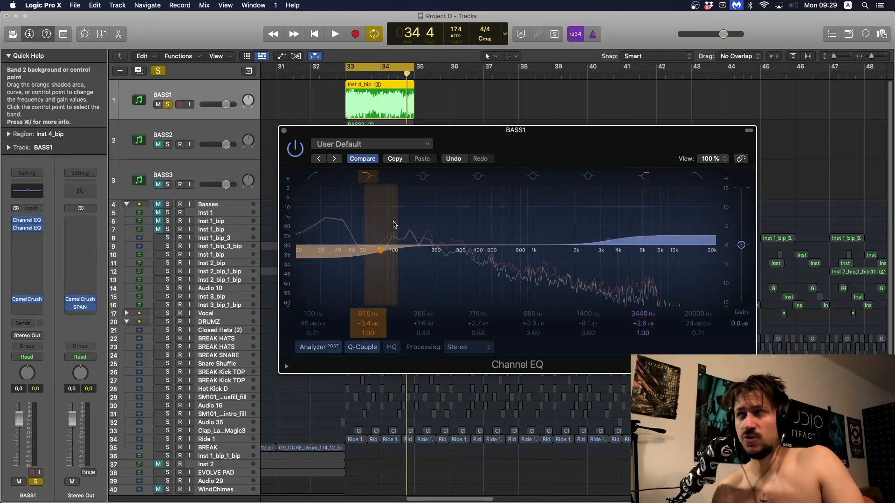
{"action": "left_click", "coordinate": [314, 178]}
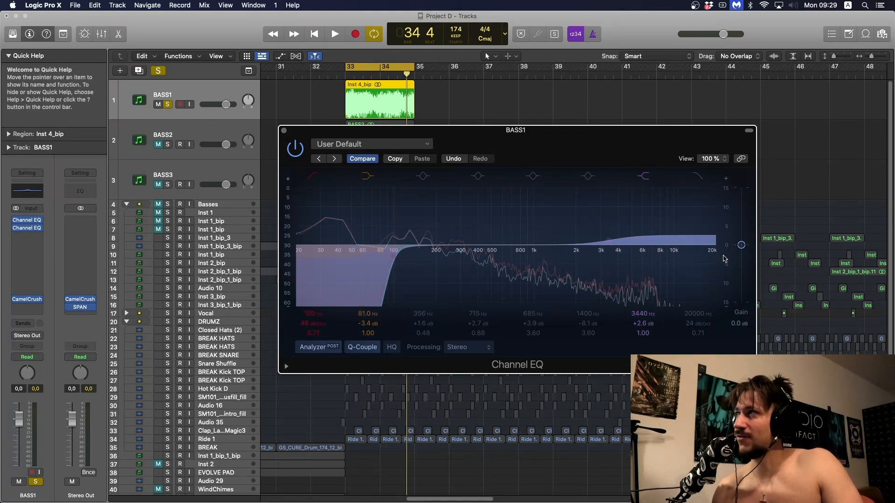
{"action": "left_click", "coordinate": [315, 176]}
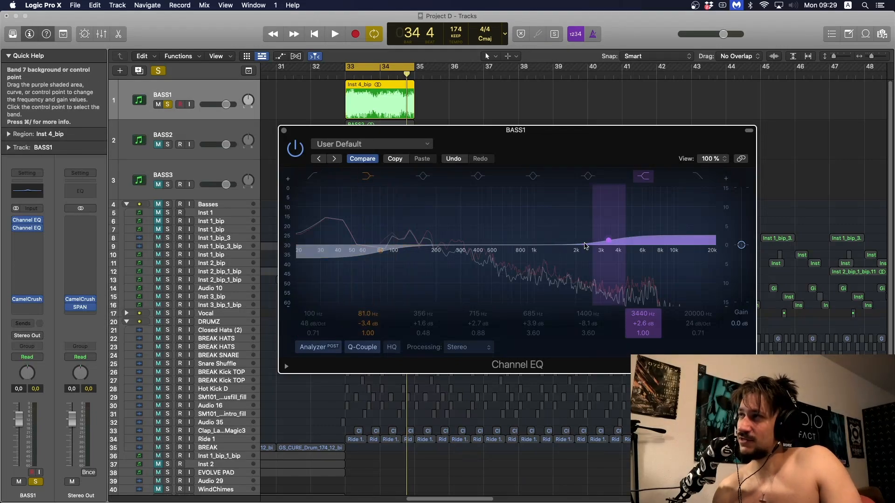
{"action": "left_click", "coordinate": [373, 177]}
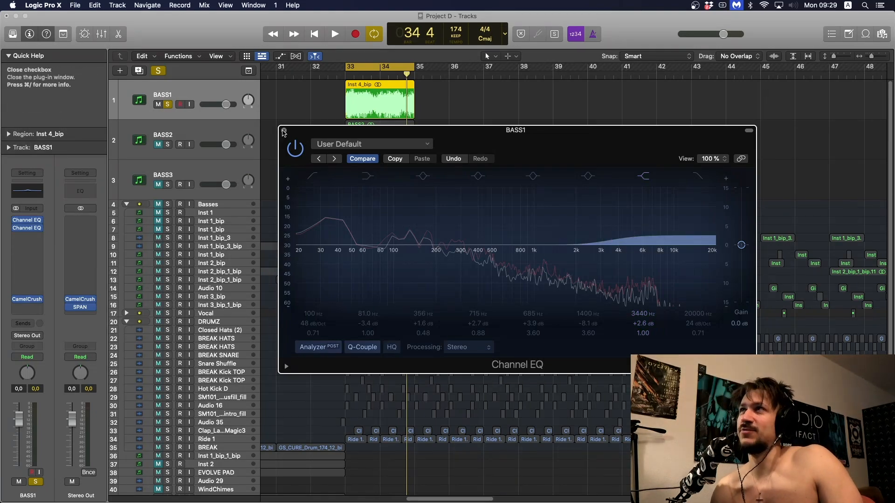
- Close BASS1's Channel EQ, mute BASS1 and turn off its solo, and select BASS2 with solo on
{"action": "left_click", "coordinate": [284, 131]}
{"action": "left_click", "coordinate": [167, 145]}
{"action": "left_click", "coordinate": [158, 105]}
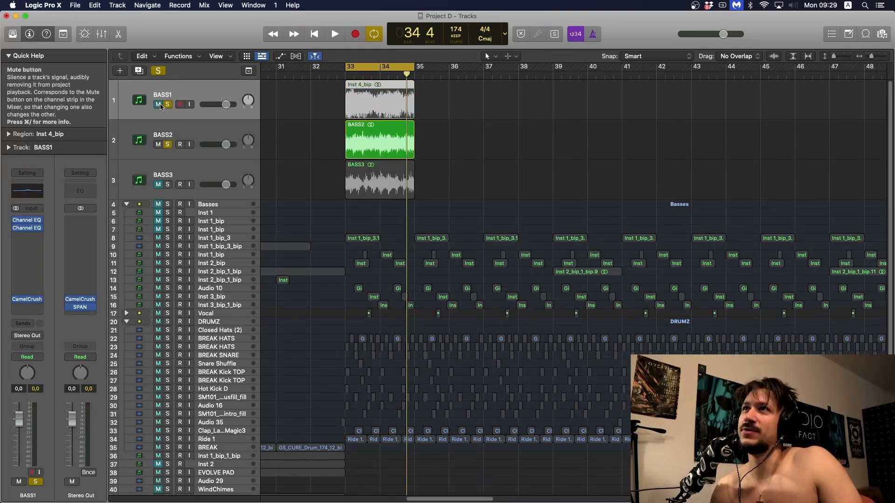
{"action": "left_click", "coordinate": [168, 105]}
{"action": "left_click", "coordinate": [167, 136]}
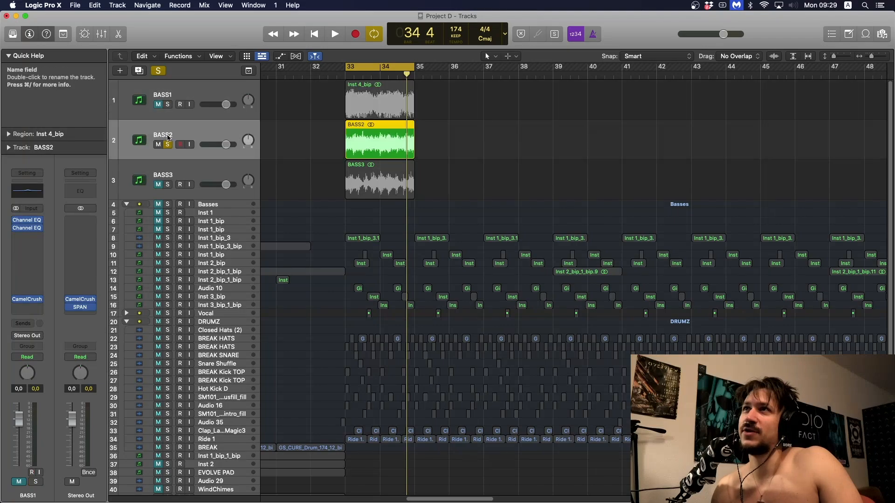
- Open BASS2's Channel EQ and SPAN on the Stereo Out, and play the loop to examine the bass spectrum
{"action": "left_click", "coordinate": [27, 220]}
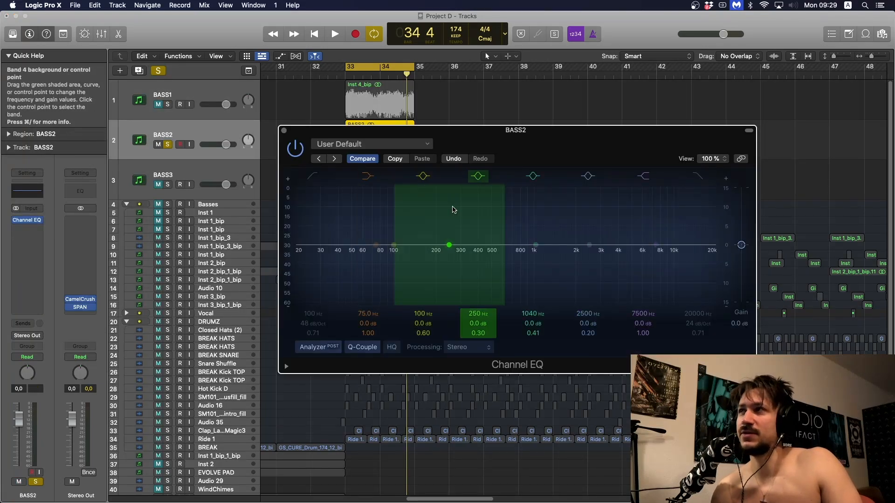
{"action": "key", "text": "space"}
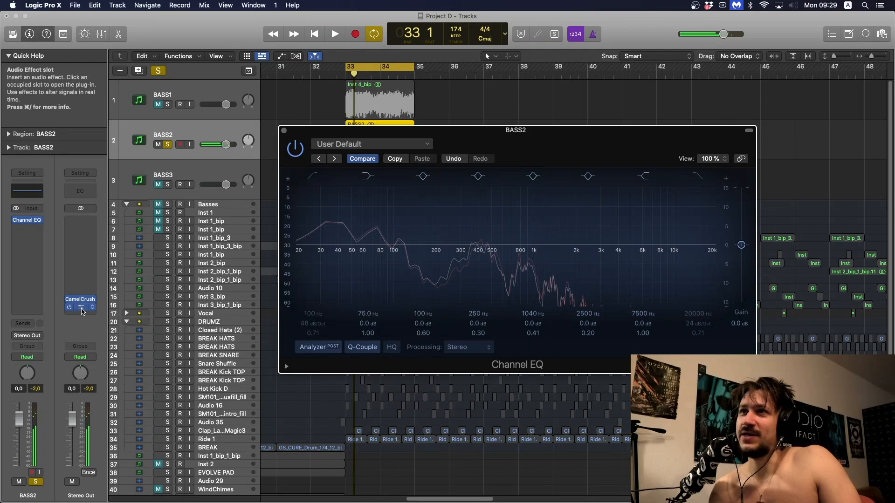
{"action": "left_click", "coordinate": [82, 308]}
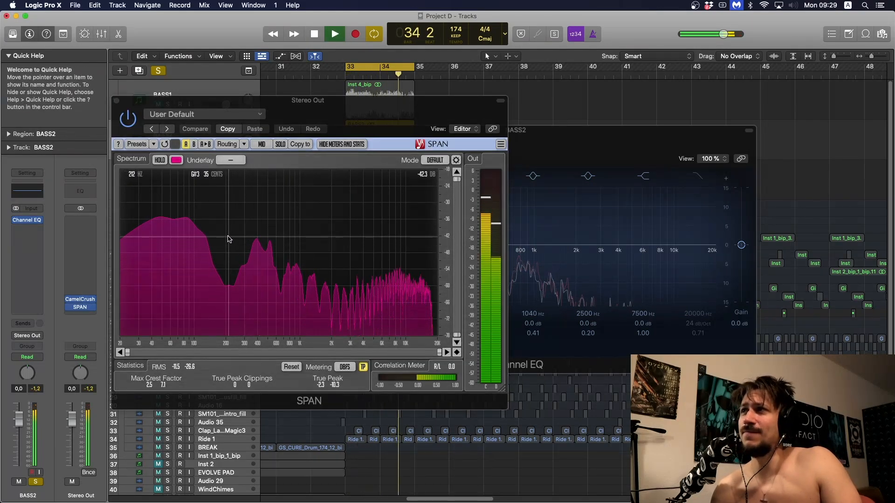
{"action": "key", "text": "space"}
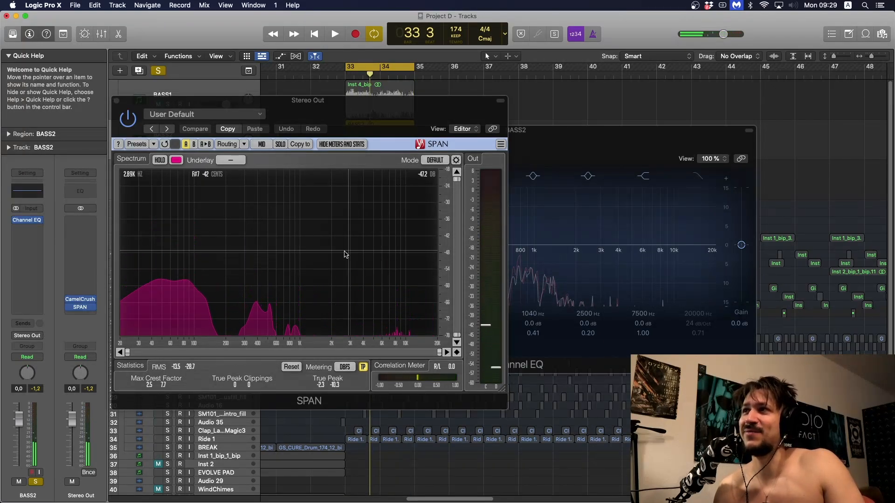
{"action": "key", "text": "space"}
{"action": "key", "text": "space"}
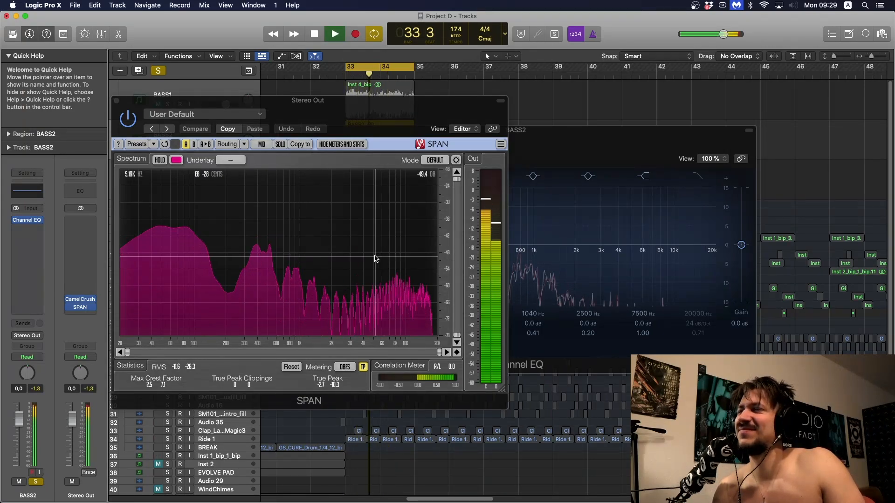
{"action": "key", "text": "space"}
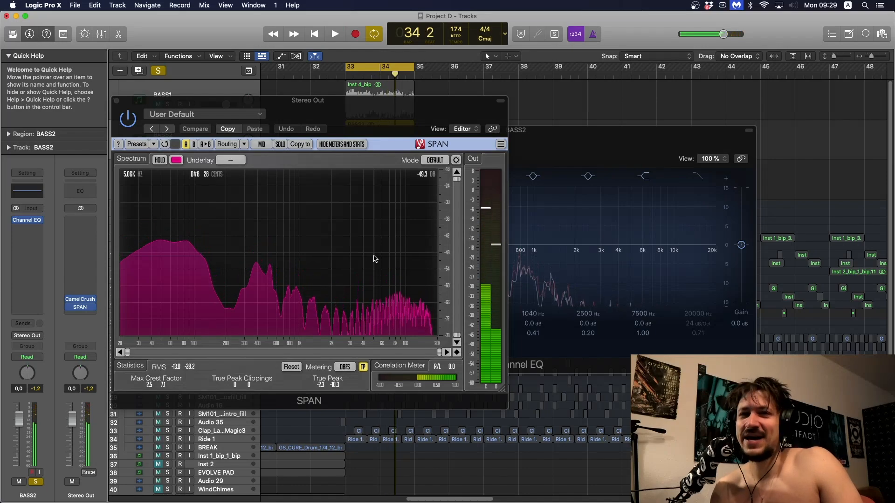
- Boost band 5 of BASS2's Channel EQ to +5.0 dB at 1610 Hz, audition it, and close the EQ and SPAN windows
{"action": "left_click", "coordinate": [567, 133]}
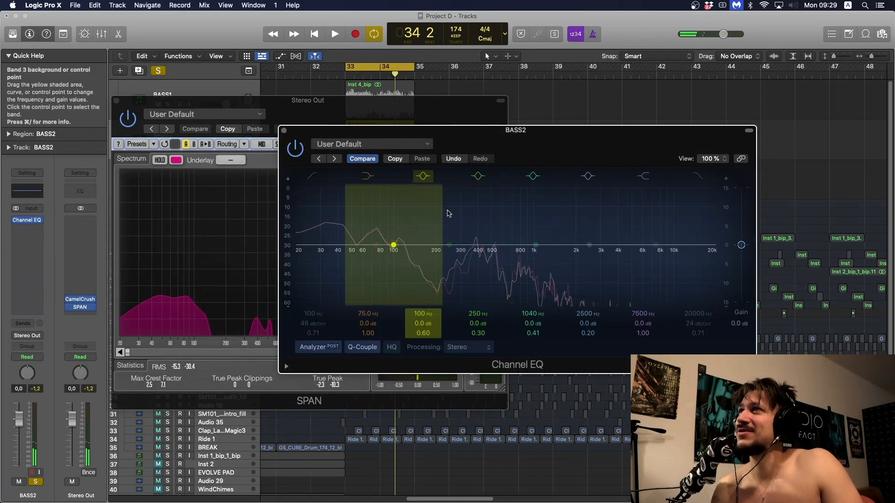
{"action": "mouse_move", "coordinate": [534, 218]}
{"action": "left_mouse_down"}
{"action": "mouse_move", "coordinate": [533, 200]}
{"action": "mouse_move", "coordinate": [536, 212]}
{"action": "mouse_move", "coordinate": [524, 214]}
{"action": "mouse_move", "coordinate": [572, 210]}
{"action": "mouse_move", "coordinate": [564, 216]}
{"action": "left_mouse_up"}
{"action": "key", "text": "space"}
{"action": "key", "text": "space"}
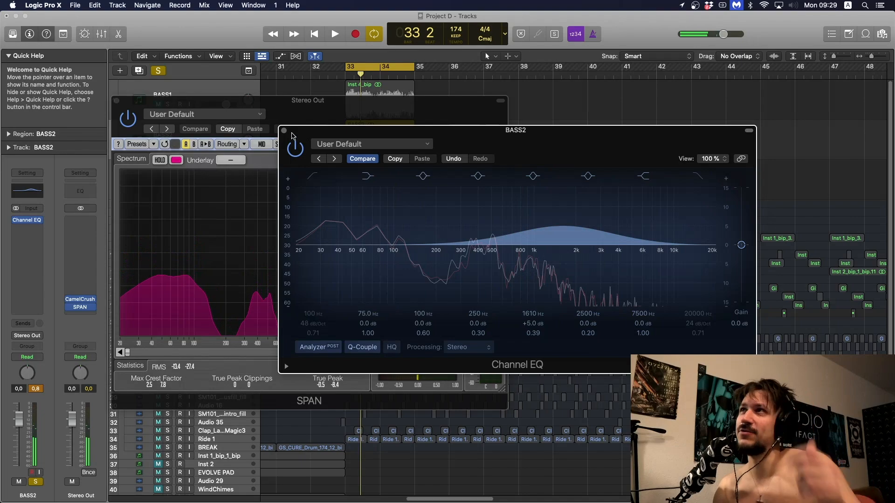
{"action": "left_click", "coordinate": [284, 131]}
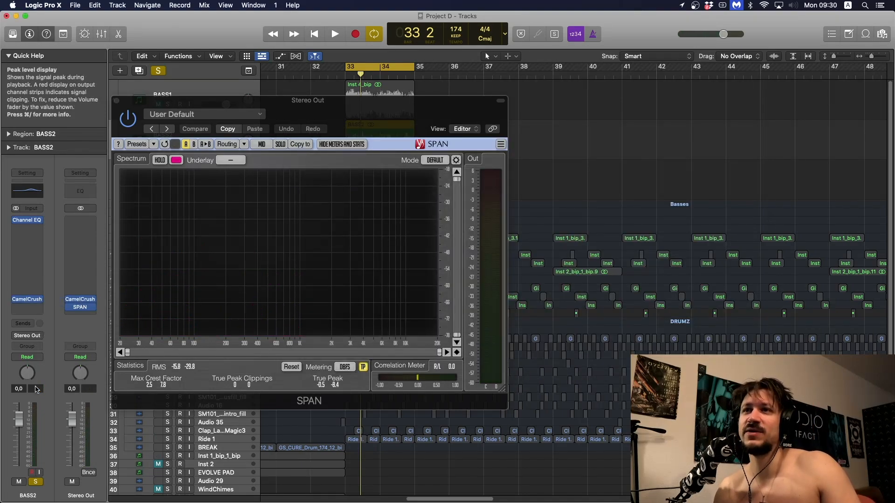
{"action": "left_click", "coordinate": [116, 101]}
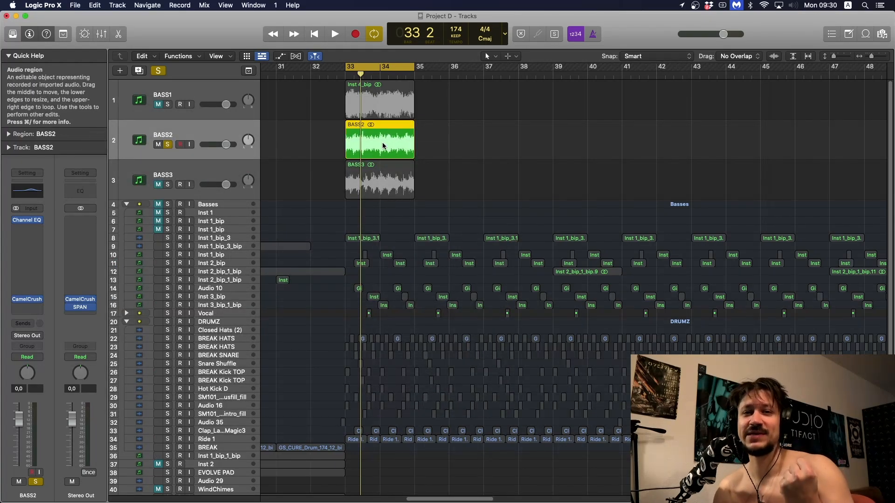
- Readjust band 5 of BASS2's Channel EQ to 1600 Hz and +4.6 dB, and audition the change
{"action": "left_click", "coordinate": [25, 223]}
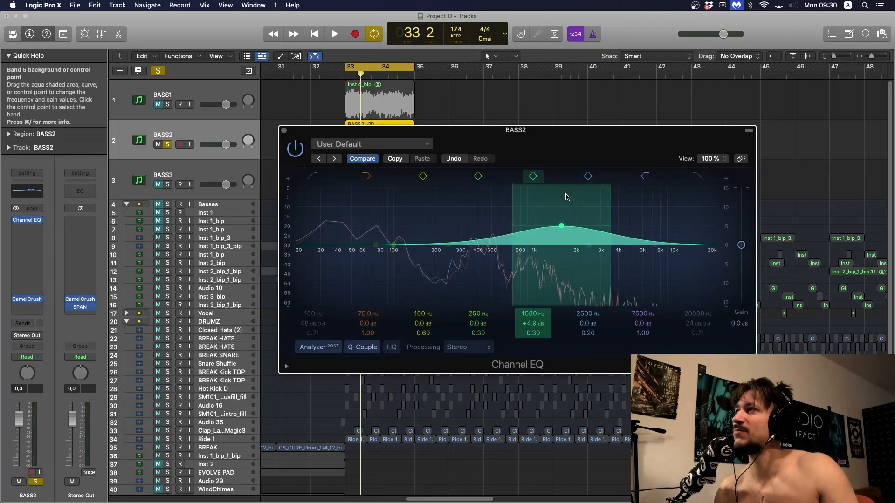
{"action": "left_click_drag", "start_coordinate": [567, 197], "coordinate": [568, 198]}
{"action": "key", "text": "space"}
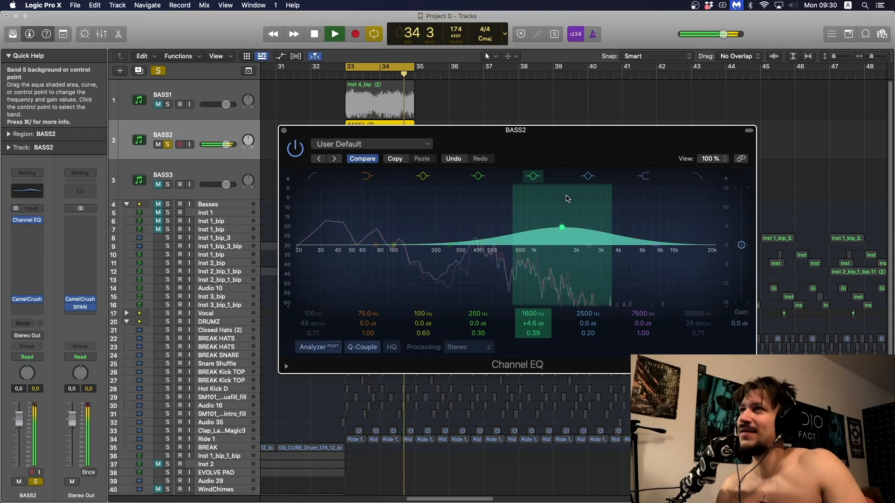
{"action": "key", "text": "space"}
- Open SPAN, play BASS2 to examine its processed spectrum, and close the EQ and SPAN windows
{"action": "left_click", "coordinate": [85, 310]}
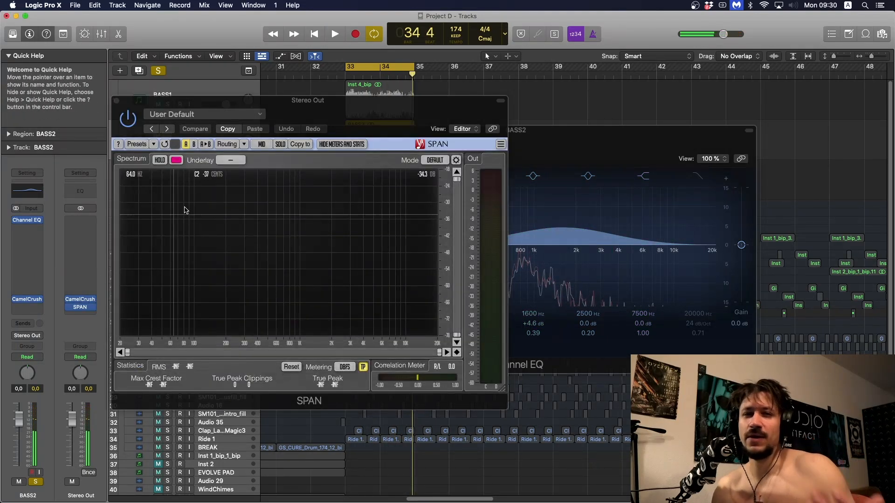
{"action": "key", "text": "space"}
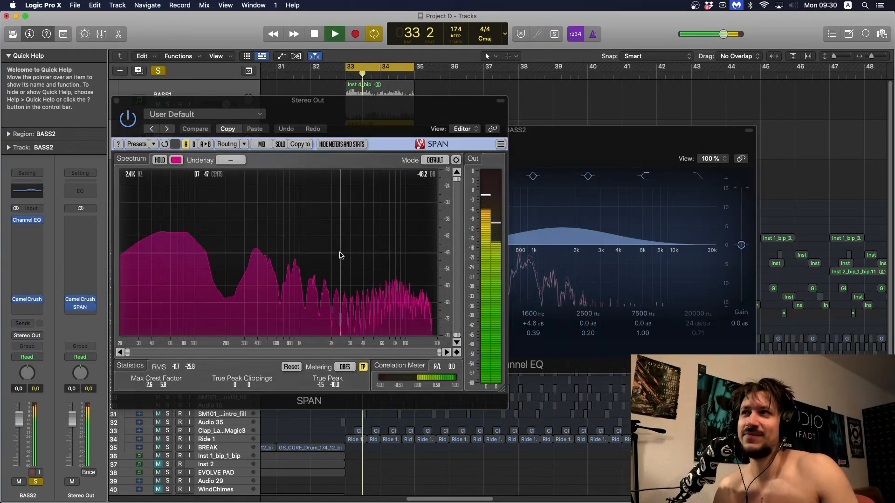
{"action": "key", "text": "space"}
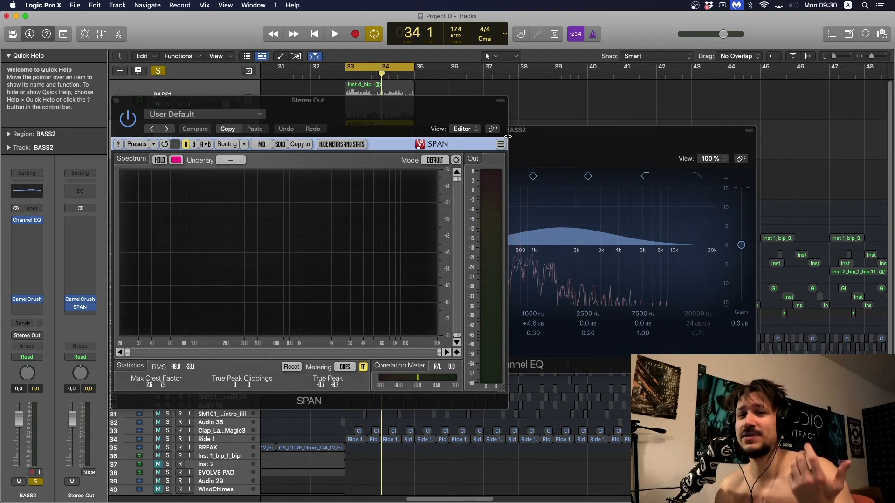
{"action": "left_click_drag", "start_coordinate": [534, 138], "coordinate": [530, 138]}
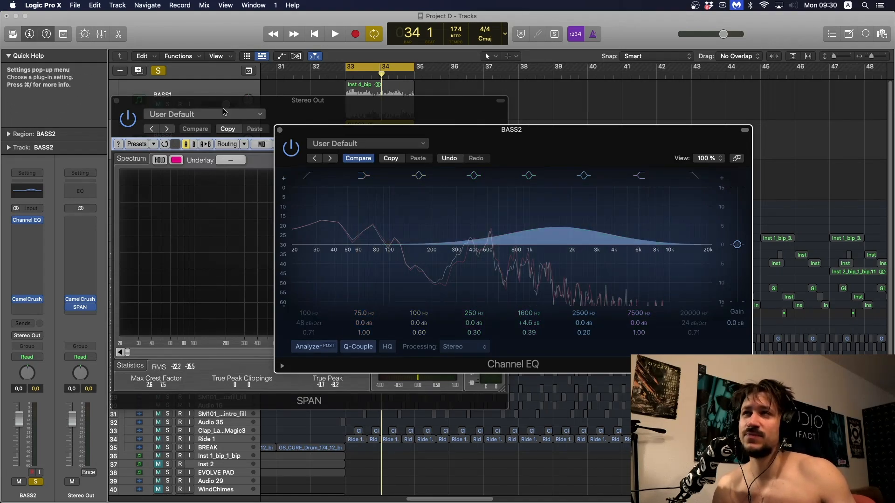
{"action": "left_click", "coordinate": [279, 131]}
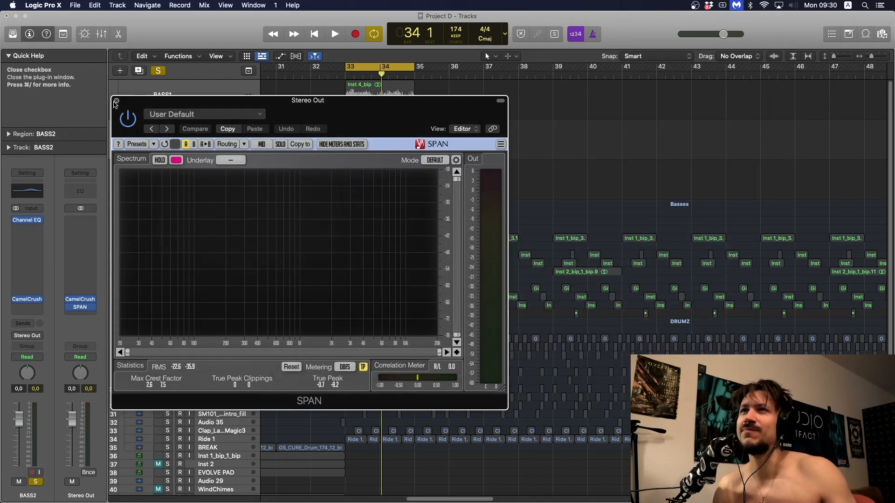
{"action": "left_click", "coordinate": [117, 101]}
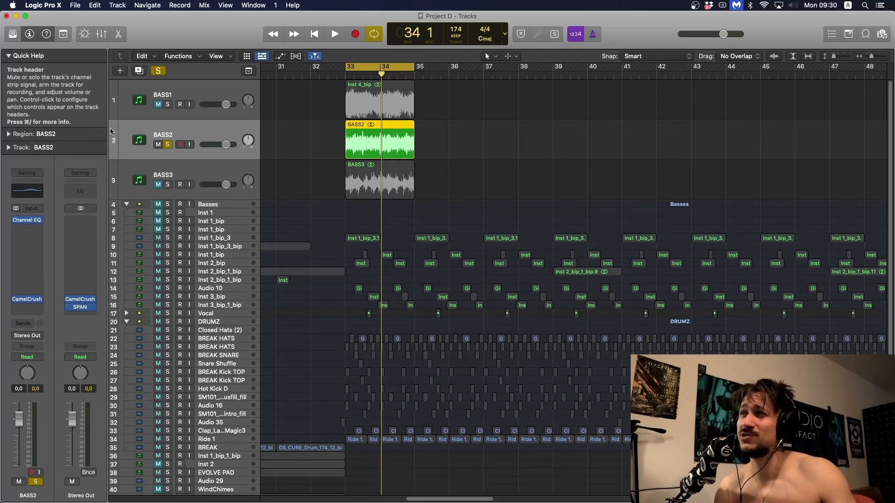
- Mute BASS2 and turn off its solo, and select BASS3 and solo it
{"action": "left_click", "coordinate": [159, 145]}
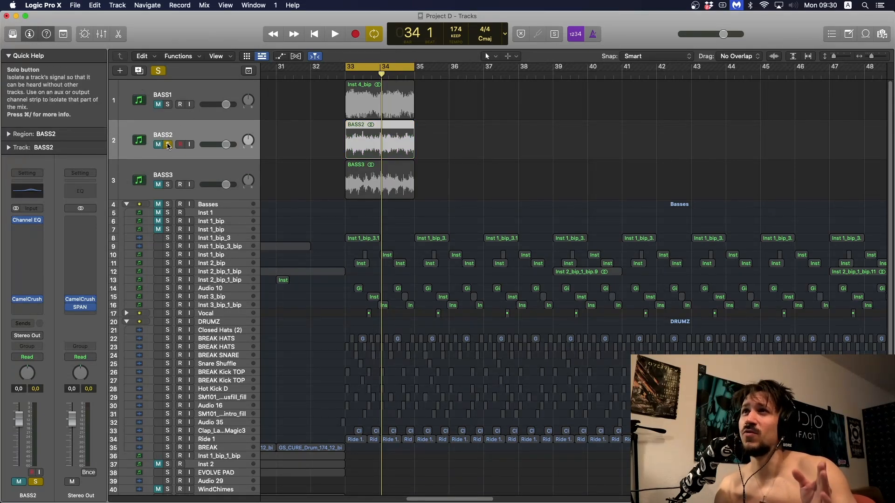
{"action": "left_click", "coordinate": [168, 145]}
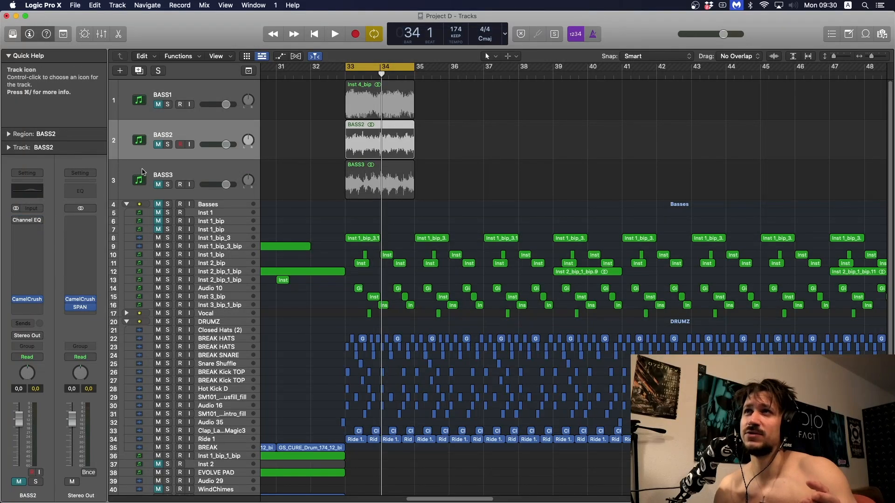
{"action": "left_click", "coordinate": [181, 177]}
{"action": "left_click", "coordinate": [160, 185]}
{"action": "left_click", "coordinate": [161, 185]}
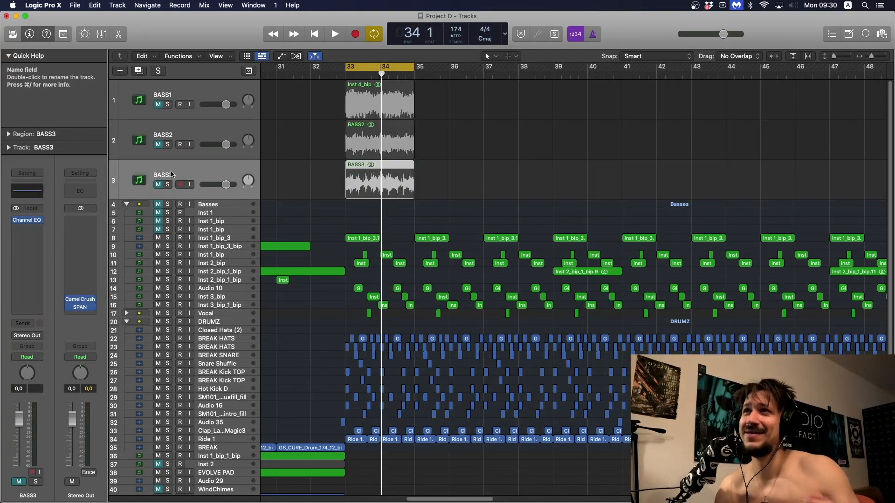
{"action": "left_click", "coordinate": [168, 185]}
- Open BASS3's Channel EQ and SPAN on the Stereo Out, and play the loop to examine its spectrum
{"action": "key", "text": "space"}
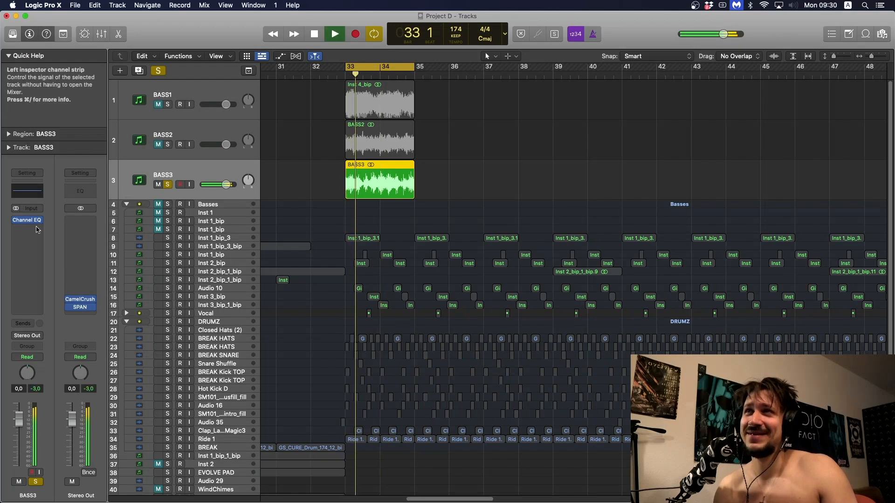
{"action": "left_click", "coordinate": [26, 222]}
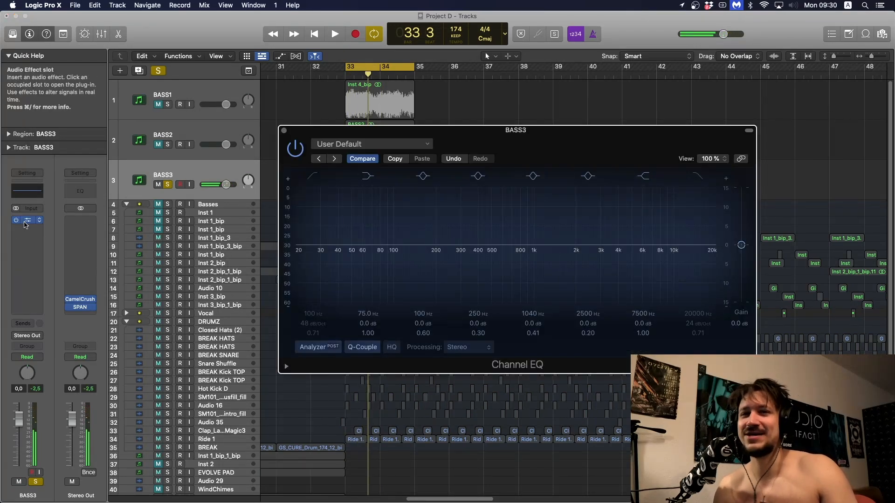
{"action": "left_click_drag", "start_coordinate": [459, 133], "coordinate": [385, 124]}
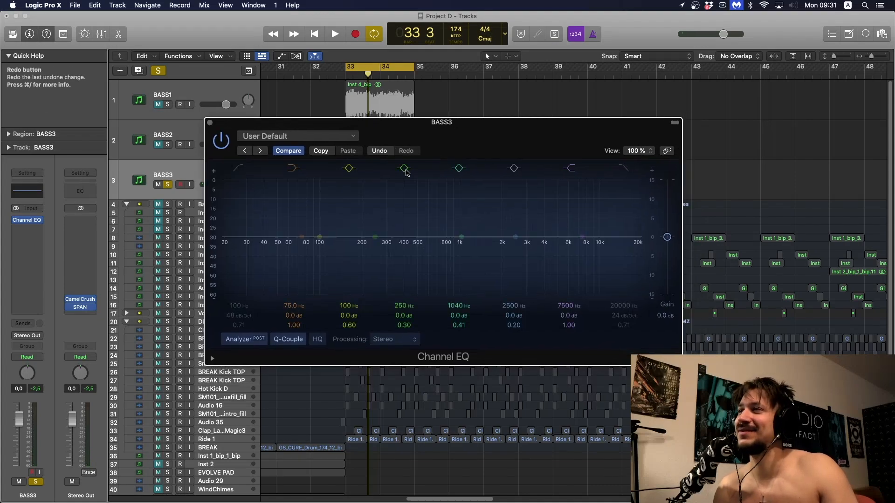
{"action": "key", "text": "space"}
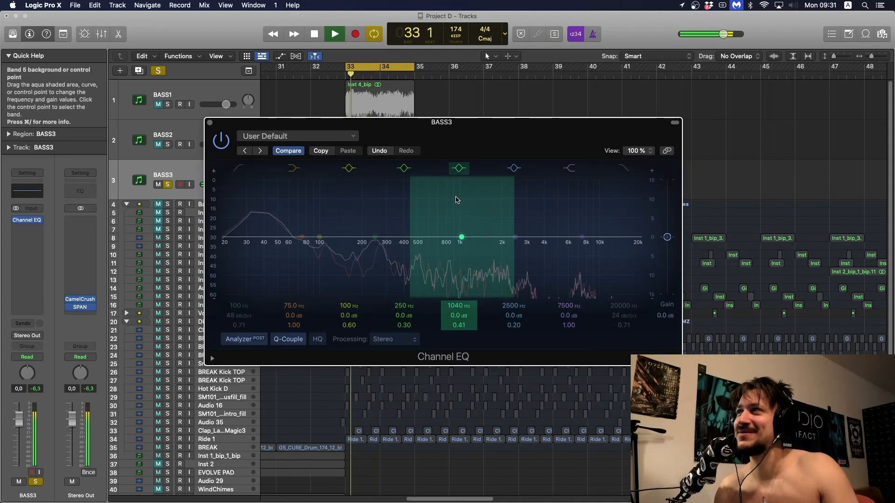
{"action": "left_click", "coordinate": [81, 308]}
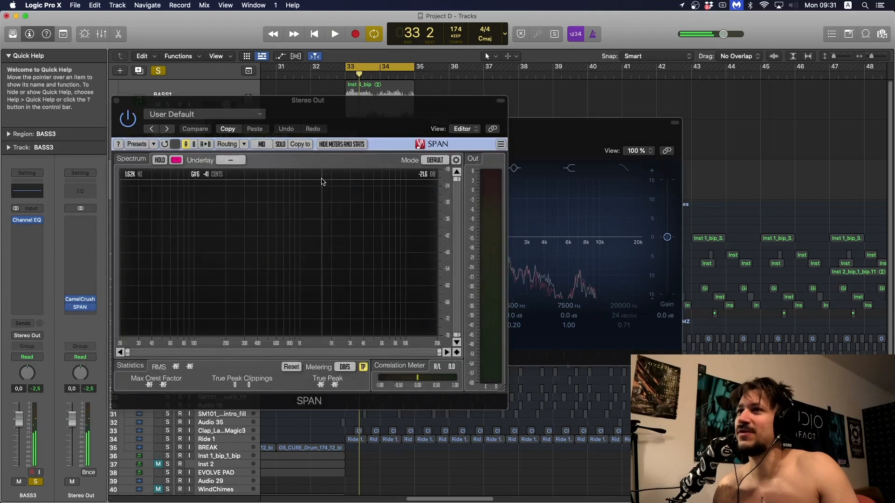
{"action": "key", "text": "space"}
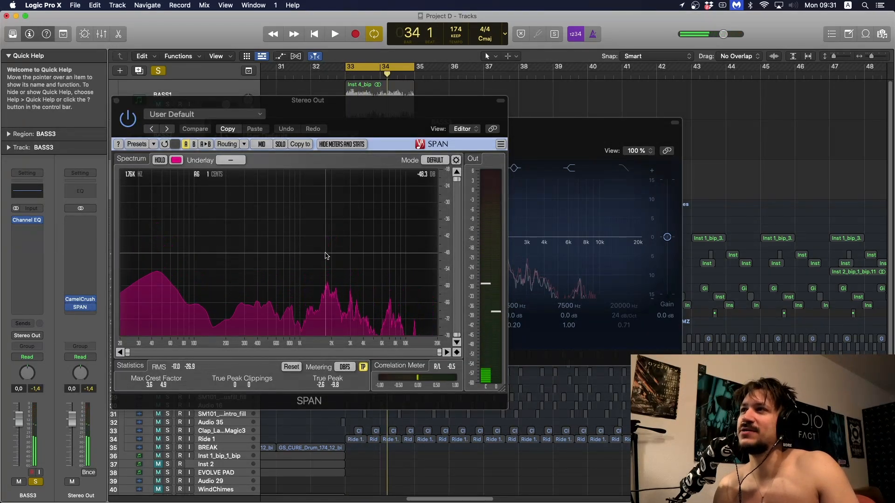
{"action": "key", "text": "space"}
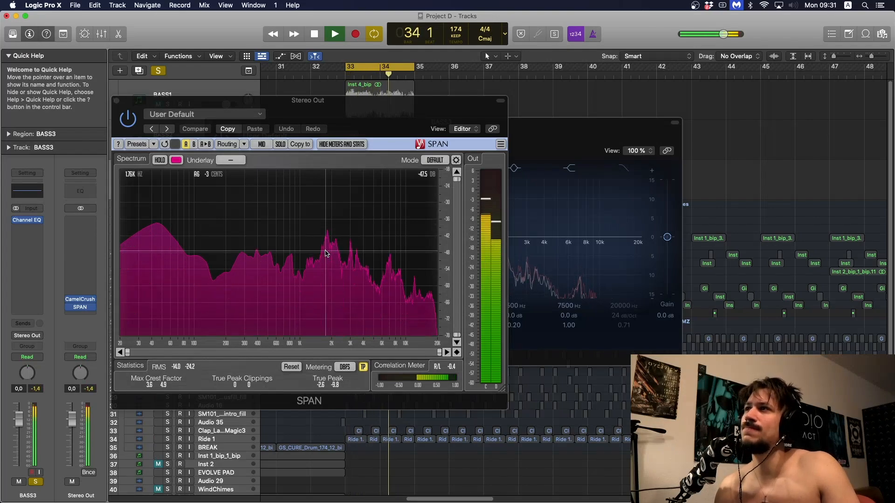
{"action": "key", "text": "space"}
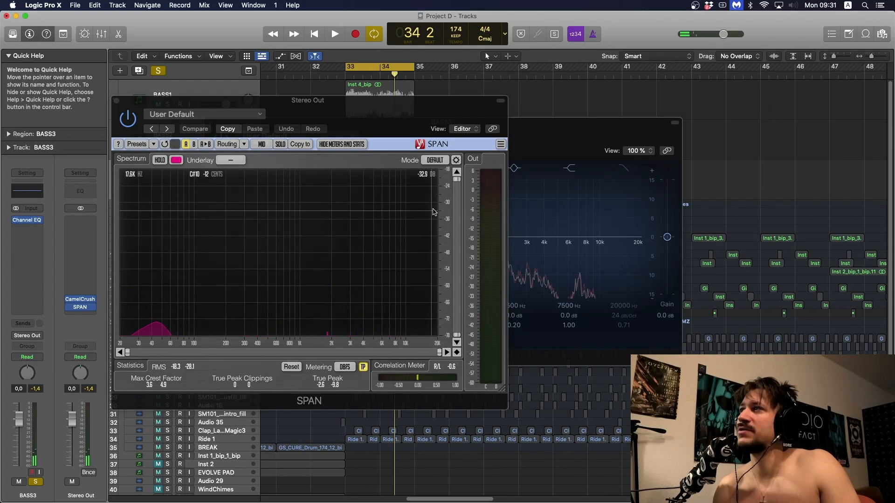
- In BASS3's Channel EQ, sweep band 5 as a boost and turn it into a narrow cut at 1790 Hz, -8.9 dB, Q 6.60
{"action": "left_click_drag", "start_coordinate": [534, 135], "coordinate": [489, 99]}
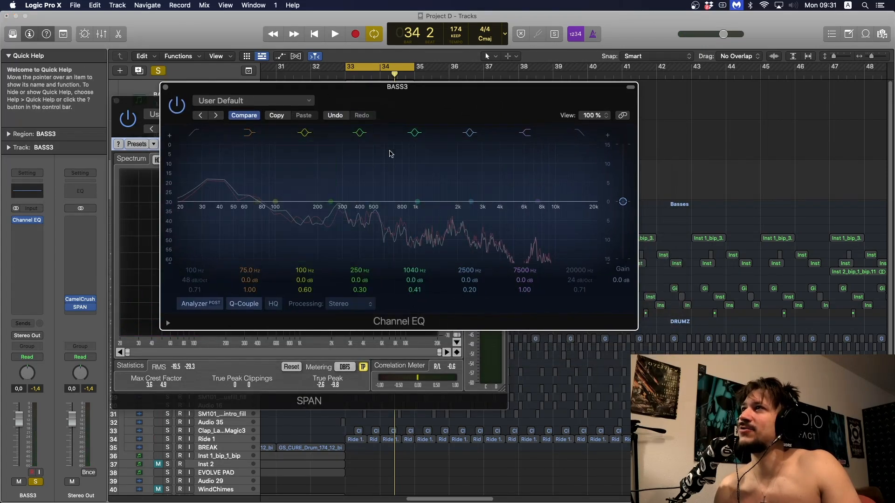
{"action": "left_click_drag", "start_coordinate": [413, 176], "coordinate": [422, 156]}
{"action": "left_click_drag", "start_coordinate": [415, 290], "coordinate": [422, 266]}
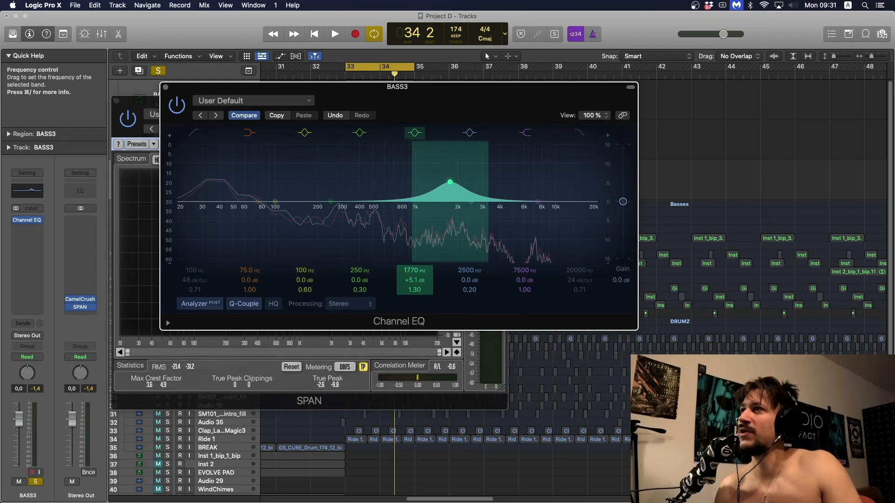
{"action": "key", "text": "space"}
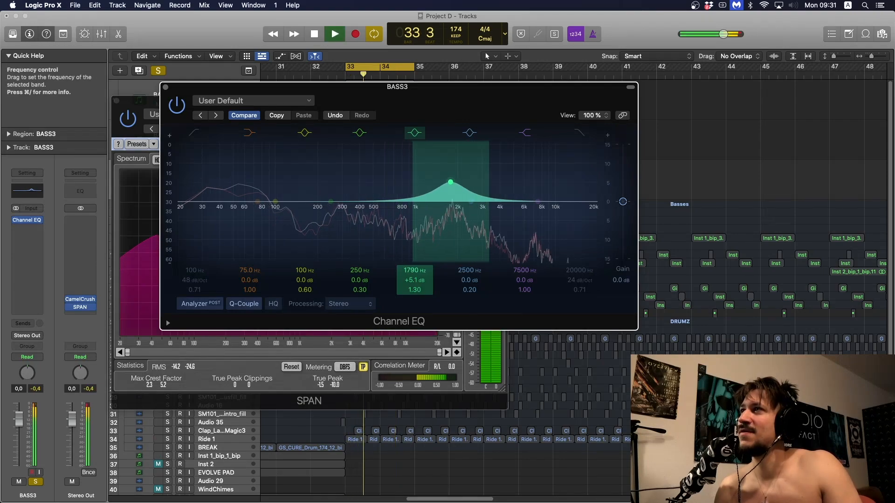
{"action": "mouse_move", "coordinate": [420, 293]}
{"action": "left_mouse_down"}
{"action": "mouse_move", "coordinate": [422, 278]}
{"action": "mouse_move", "coordinate": [425, 299]}
{"action": "mouse_move", "coordinate": [415, 287]}
{"action": "mouse_move", "coordinate": [423, 279]}
{"action": "left_mouse_up"}
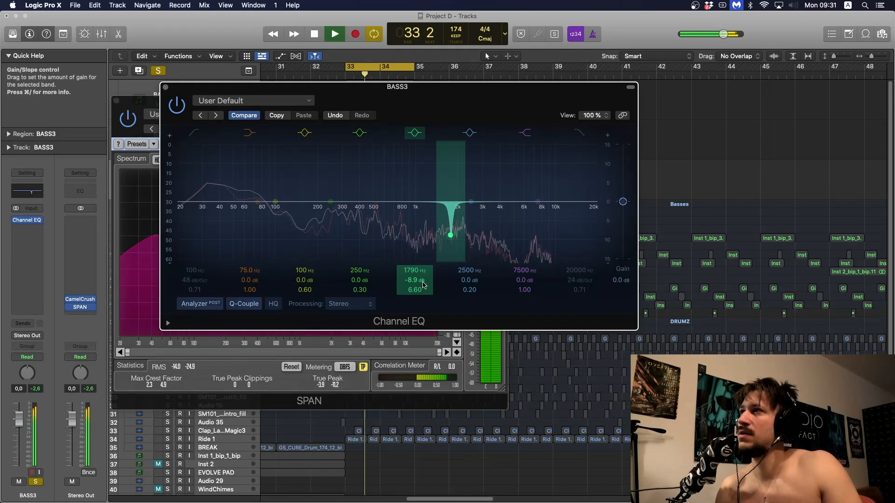
- Compare the BASS3 loop with EQ band 5 on and off, and close the SPAN window
{"action": "left_click", "coordinate": [415, 133]}
{"action": "left_click", "coordinate": [414, 134]}
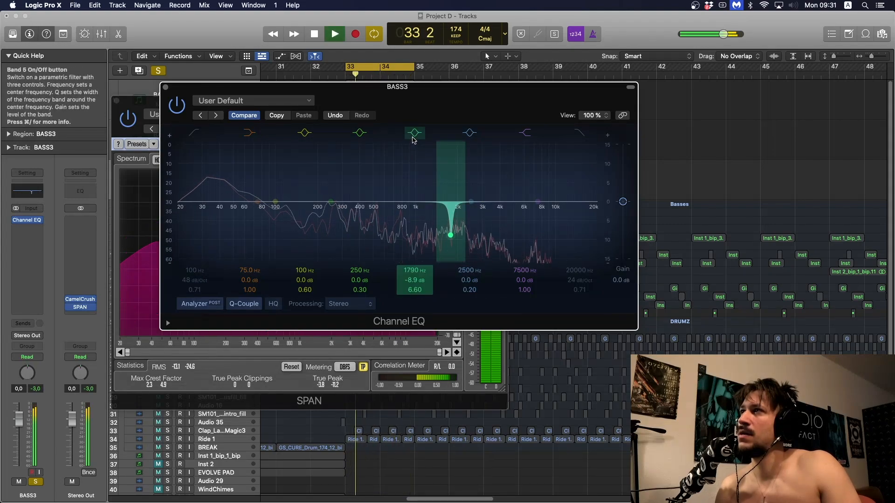
{"action": "left_click", "coordinate": [413, 134]}
{"action": "key", "text": "space"}
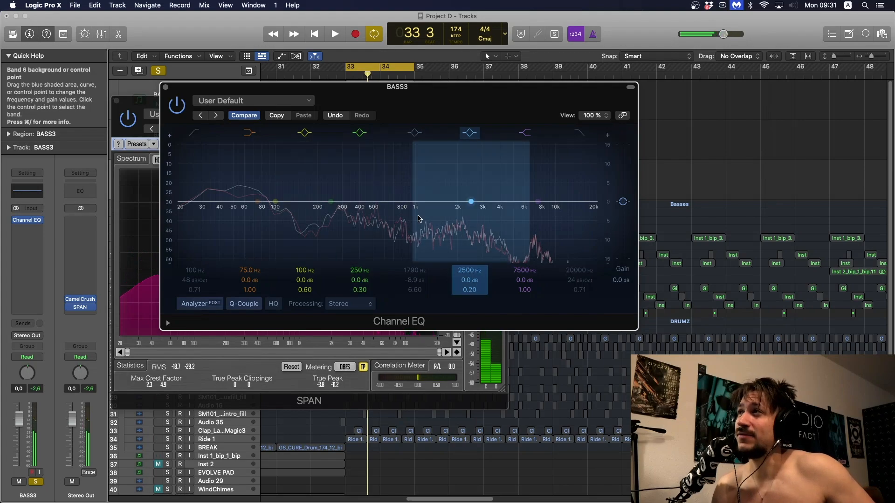
{"action": "left_click", "coordinate": [116, 100]}
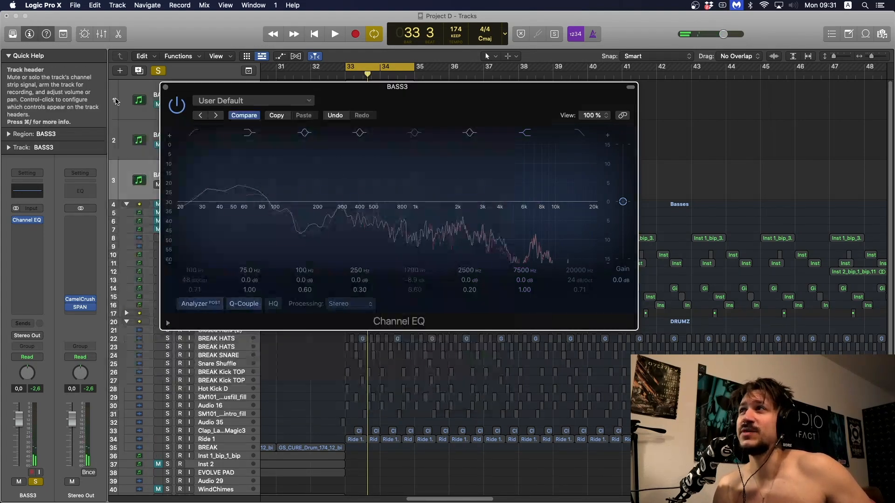
- Re-enable band 5 in BASS3's Channel EQ and reshape it into a broader cut at 1800 Hz, -3.1 dB, Q 1.10
{"action": "left_click", "coordinate": [417, 140]}
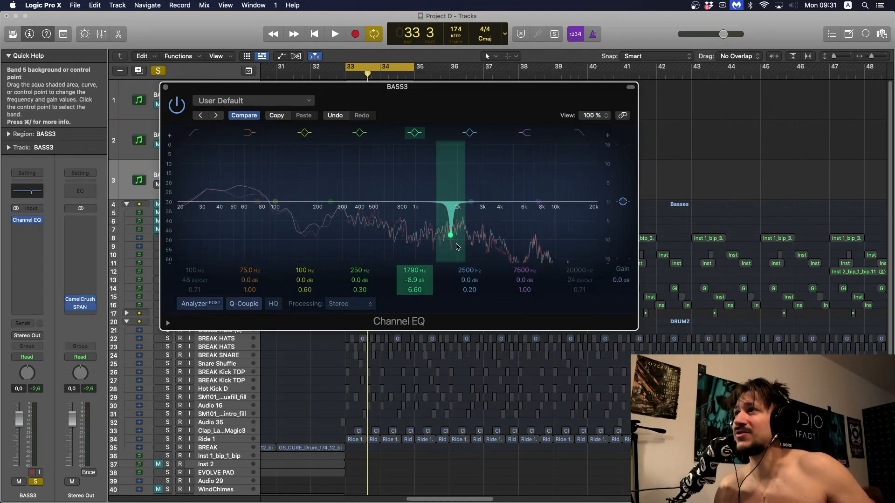
{"action": "left_click_drag", "start_coordinate": [457, 247], "coordinate": [458, 247]}
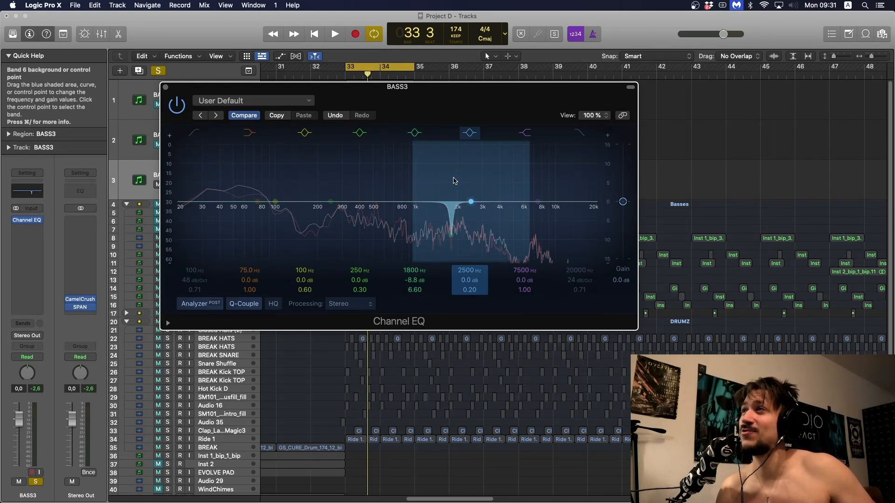
{"action": "left_click", "coordinate": [415, 133]}
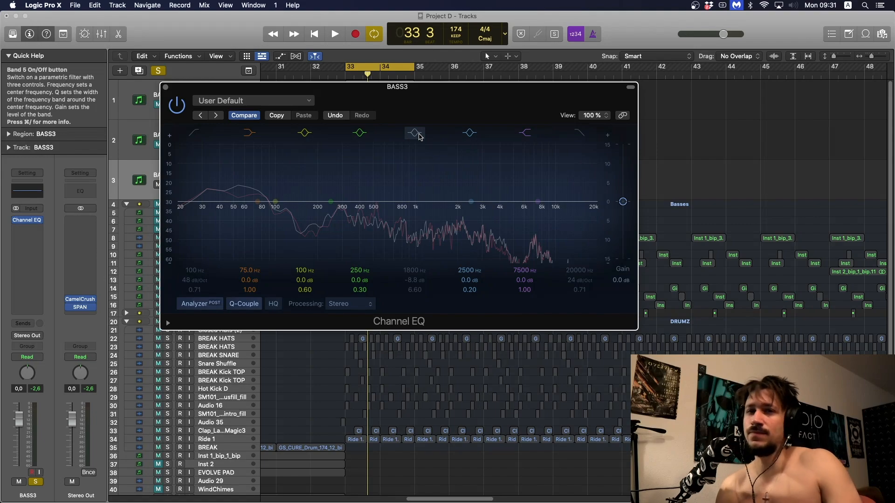
{"action": "left_click", "coordinate": [415, 133]}
{"action": "key", "text": "space"}
{"action": "left_click_drag", "start_coordinate": [451, 235], "coordinate": [451, 215]}
{"action": "left_click_drag", "start_coordinate": [419, 282], "coordinate": [420, 310]}
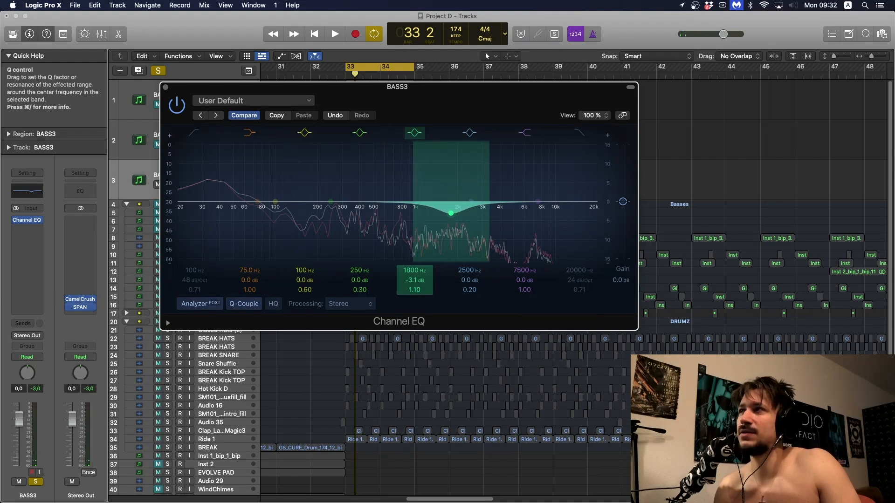
- While auditioning the loop, refine BASS3's band 5 cut to 1820 Hz, -2.5 dB, Q 1.00
{"action": "key", "text": "space"}
{"action": "left_click_drag", "start_coordinate": [419, 281], "coordinate": [419, 280]}
{"action": "key", "text": "space"}
{"action": "key", "text": "space"}
{"action": "left_click_drag", "start_coordinate": [457, 241], "coordinate": [458, 241]}
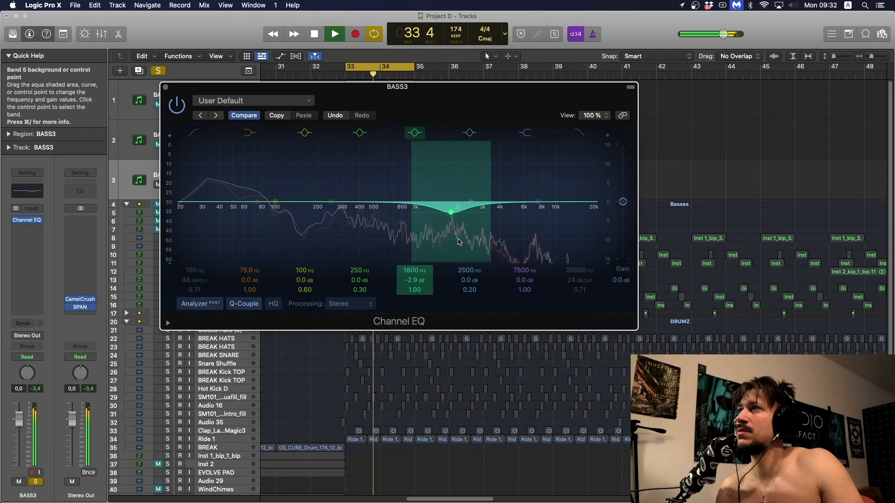
{"action": "key", "text": "space"}
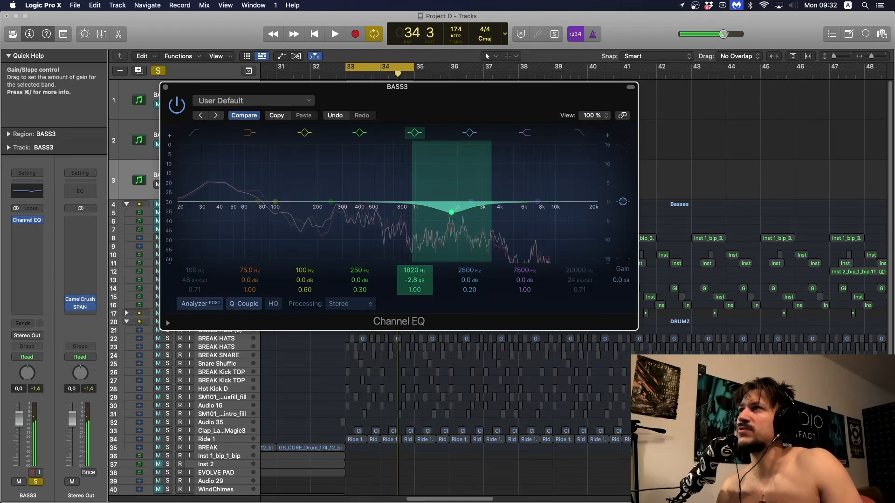
{"action": "left_click_drag", "start_coordinate": [415, 281], "coordinate": [415, 278]}
{"action": "key", "text": "space"}
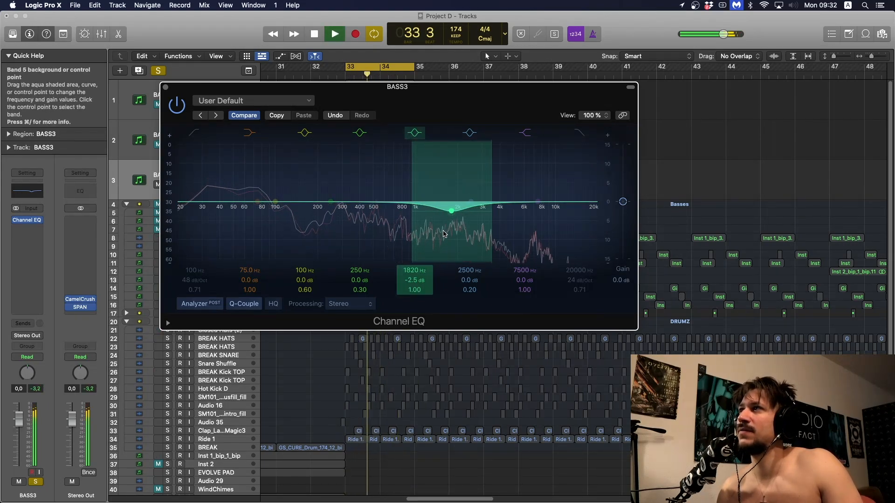
- Set the gain of BASS3's band 5 cut to -2.2 dB and play the loop to check it
{"action": "key", "text": "space"}
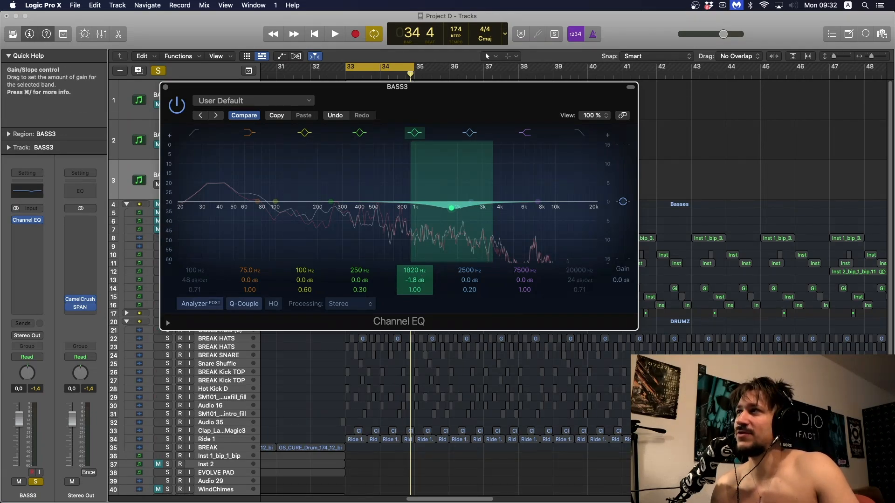
{"action": "left_click_drag", "start_coordinate": [422, 278], "coordinate": [422, 280]}
{"action": "key", "text": "space"}
{"action": "key", "text": "space"}
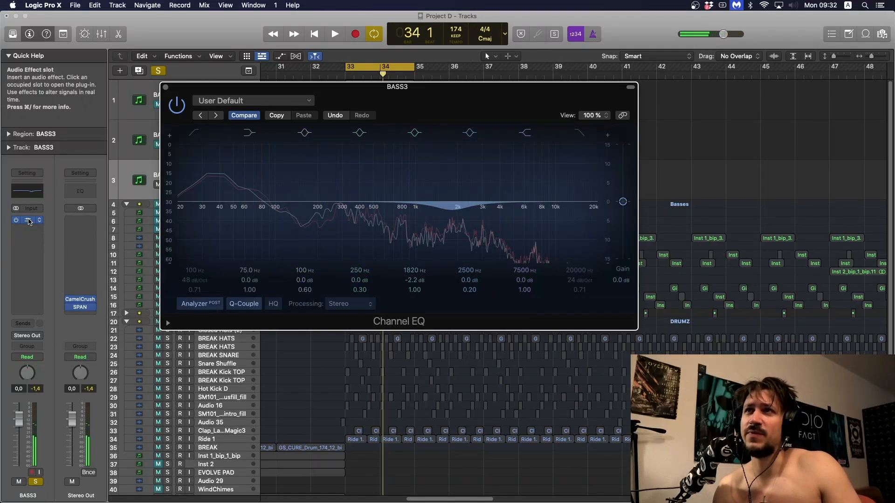
- Copy BASS3's Channel EQ into the next effect slot, and open SPAN to examine the loop's spectrum during playback
{"action": "left_click_drag", "start_coordinate": [28, 220], "coordinate": [29, 229]}
{"action": "left_click", "coordinate": [81, 308]}
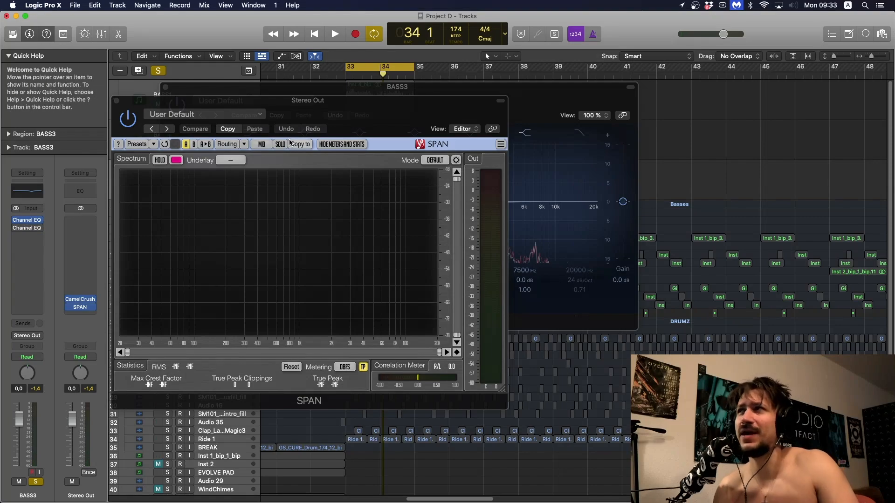
{"action": "key", "text": "space"}
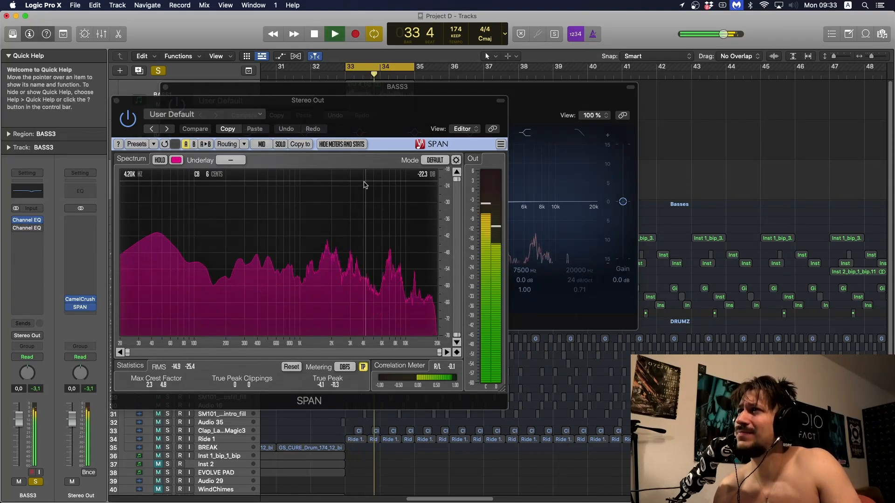
{"action": "key", "text": "space"}
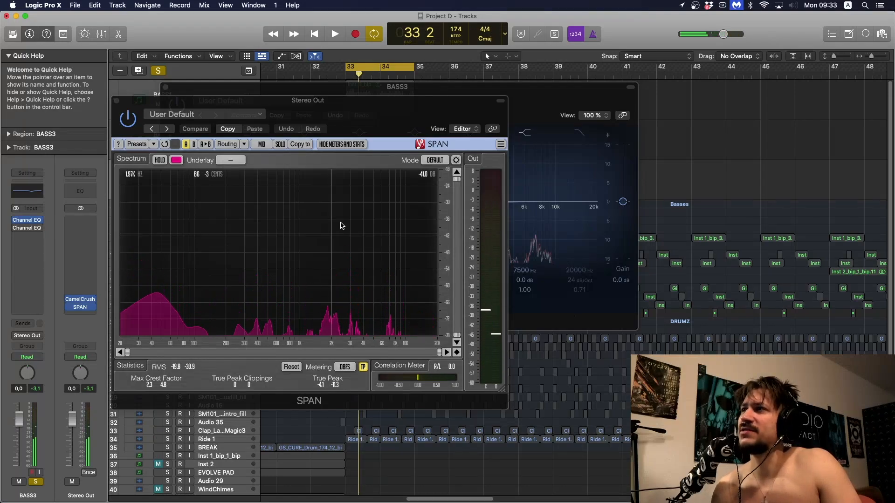
{"action": "key", "text": "space"}
{"action": "key", "text": "space"}
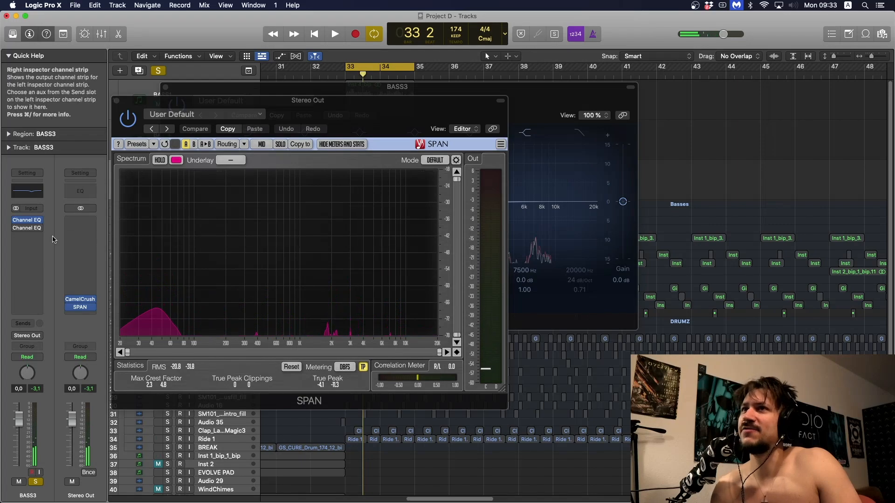
- In BASS3's second Channel EQ, move the band 5 cut to 7100 Hz, -2.3 dB, and close its window
{"action": "left_click", "coordinate": [28, 230]}
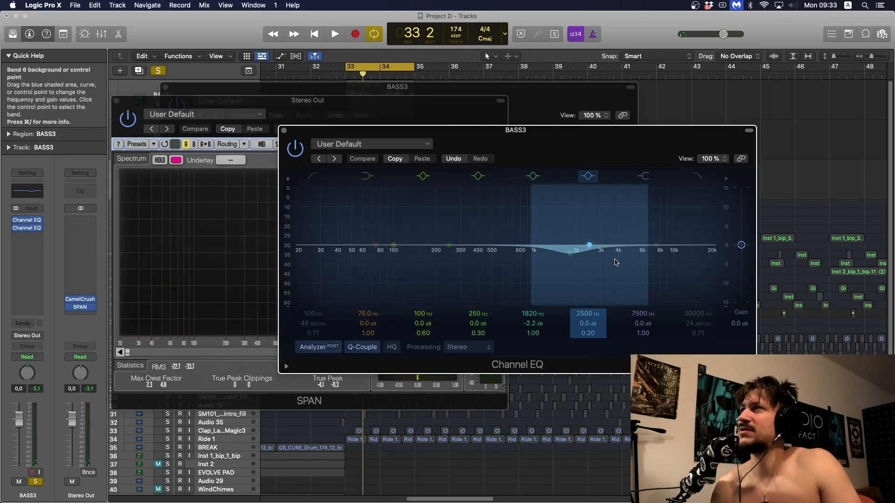
{"action": "key", "text": "space"}
{"action": "left_click_drag", "start_coordinate": [574, 273], "coordinate": [654, 276]}
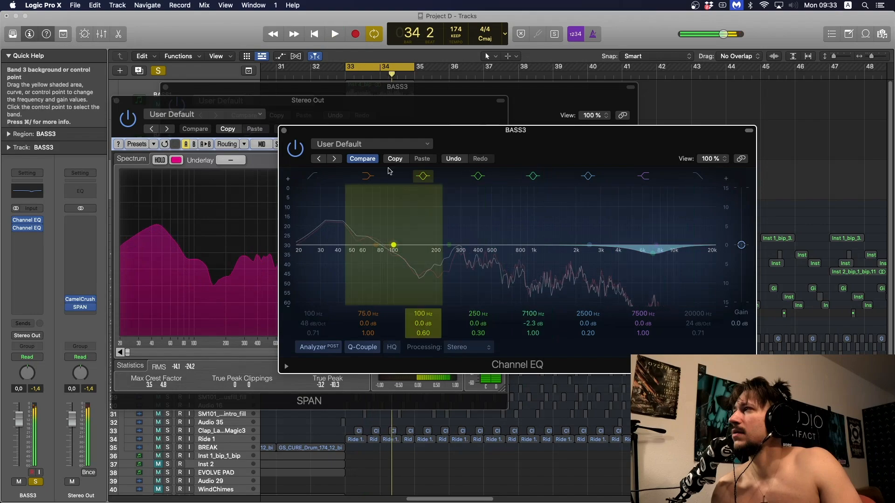
{"action": "key", "text": "space"}
{"action": "left_click", "coordinate": [284, 130]}
- Play the BASS3 loop in SPAN with both Channel EQs active, bypassed and active again to compare the spectra
{"action": "key", "text": "space"}
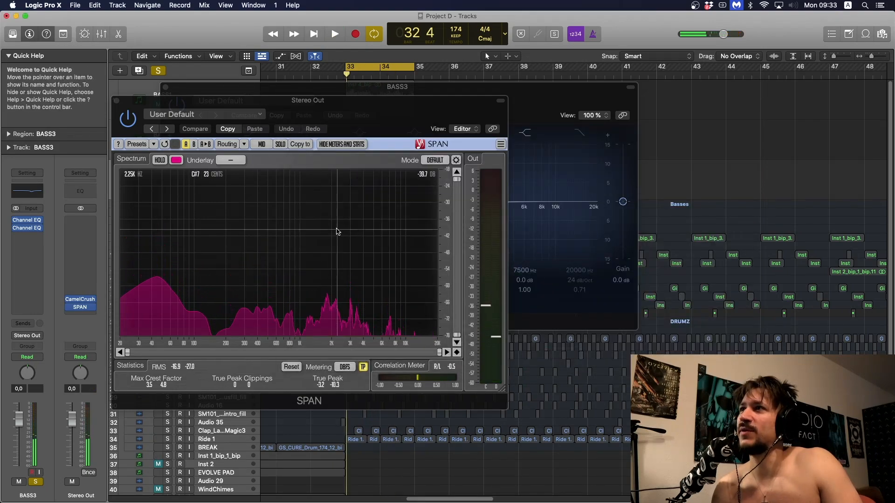
{"action": "key", "text": "space"}
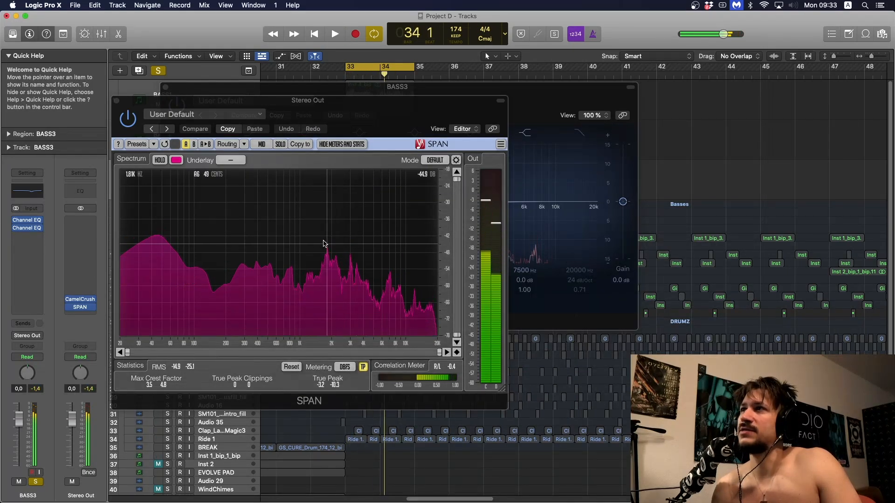
{"action": "left_click", "coordinate": [16, 228]}
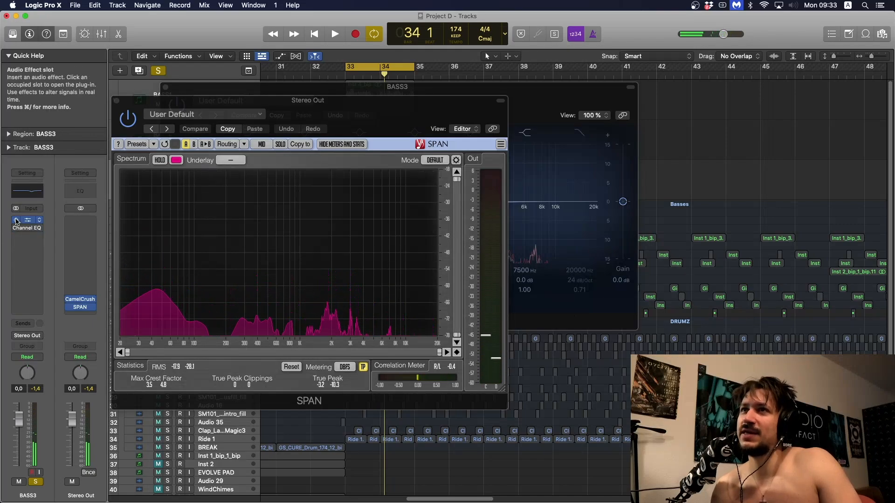
{"action": "key", "text": "space"}
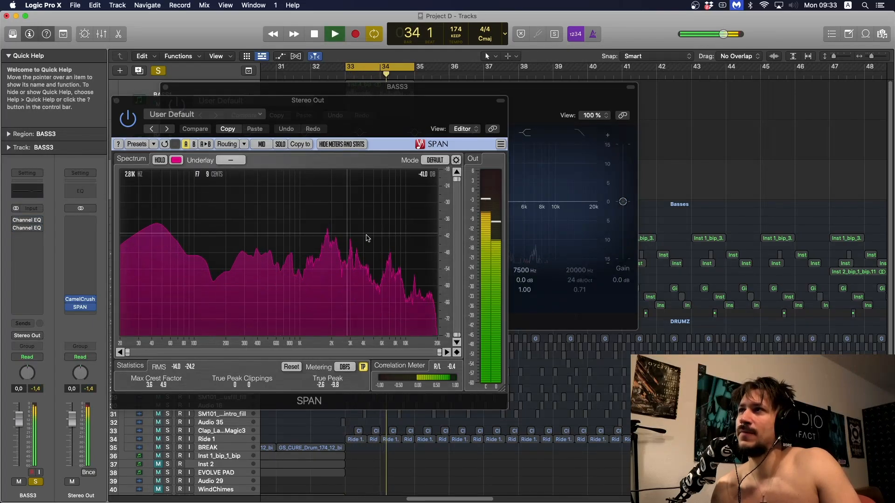
{"action": "key", "text": "space"}
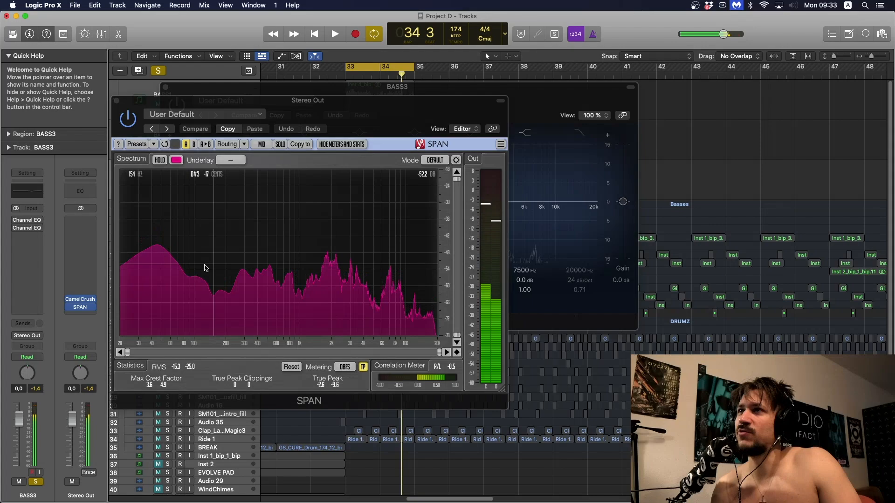
{"action": "left_click", "coordinate": [16, 220]}
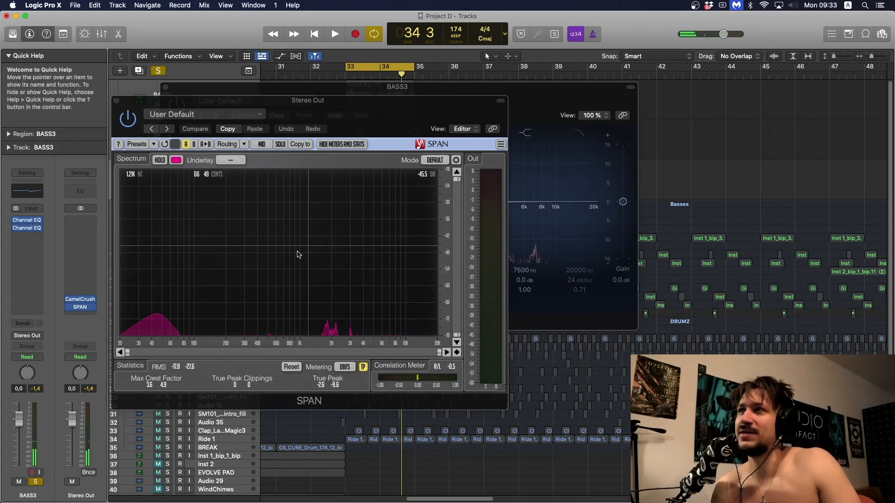
{"action": "key", "text": "space"}
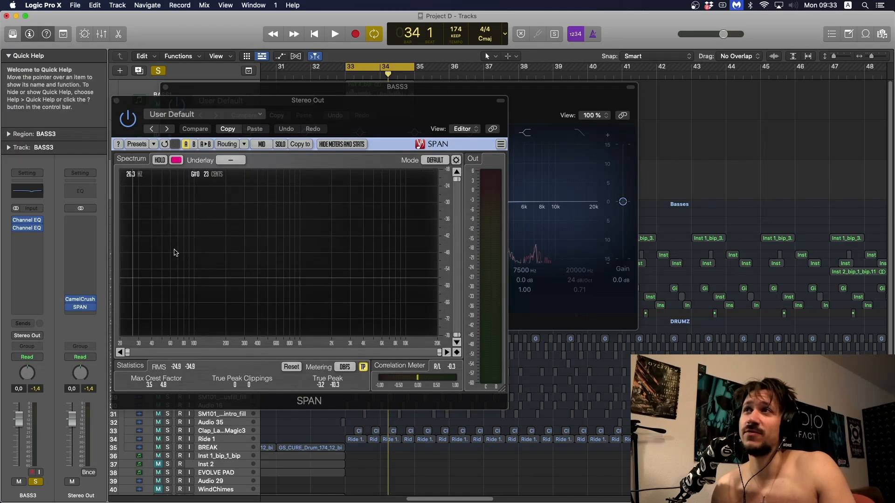
- Close the SPAN and Channel EQ windows, then turn off BASS3's solo and mute the track
{"action": "left_click", "coordinate": [116, 102]}
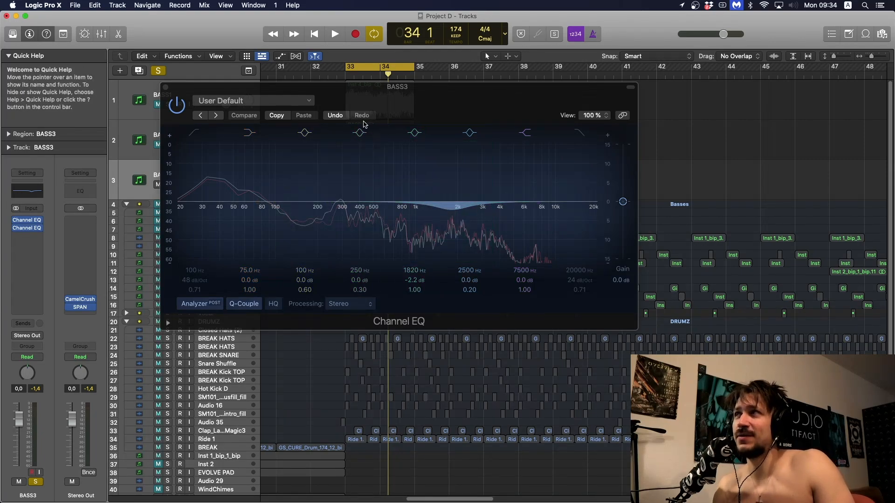
{"action": "left_click", "coordinate": [166, 88]}
{"action": "left_click", "coordinate": [166, 88]}
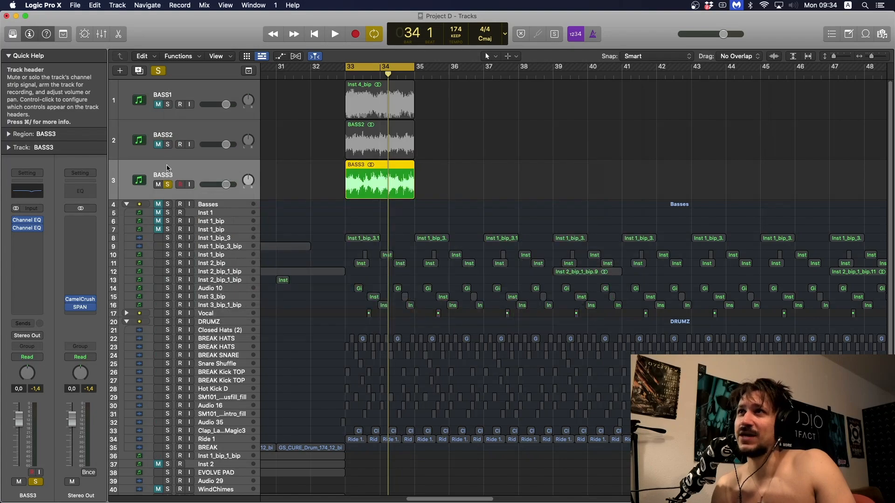
{"action": "left_click", "coordinate": [168, 185]}
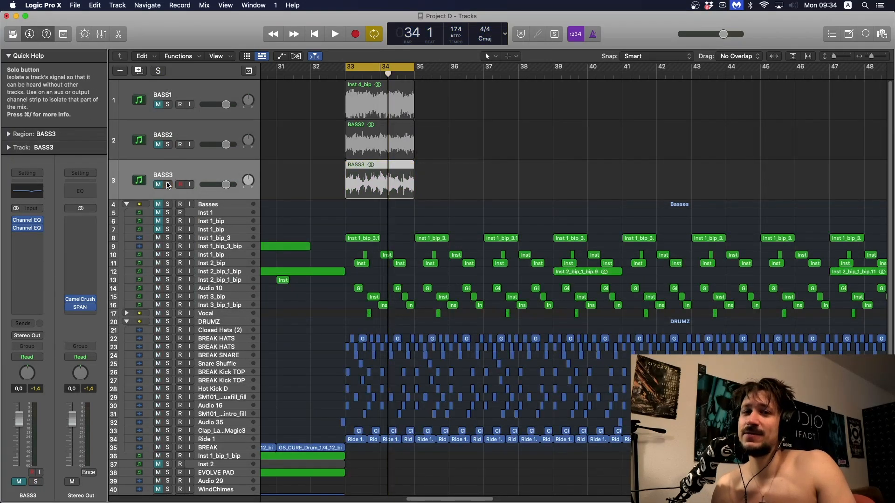
- Select BASS1, leaving it muted, and open its Channel EQ
{"action": "left_click", "coordinate": [159, 105]}
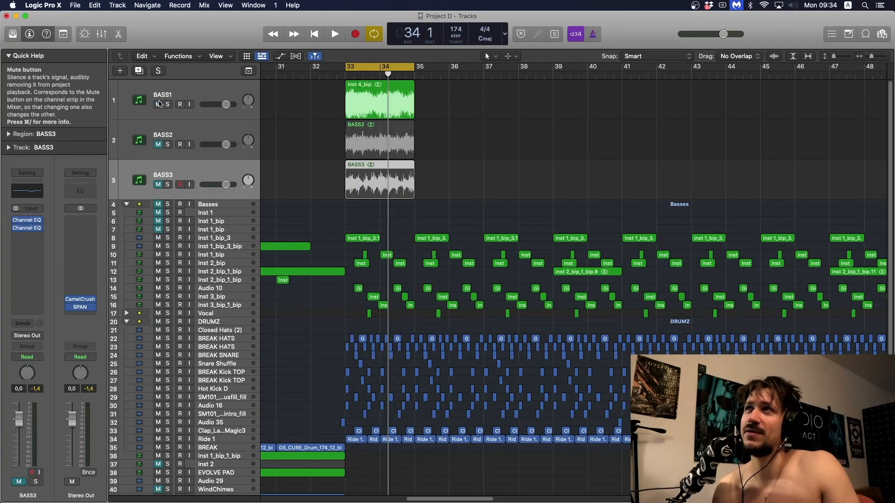
{"action": "left_click", "coordinate": [159, 105]}
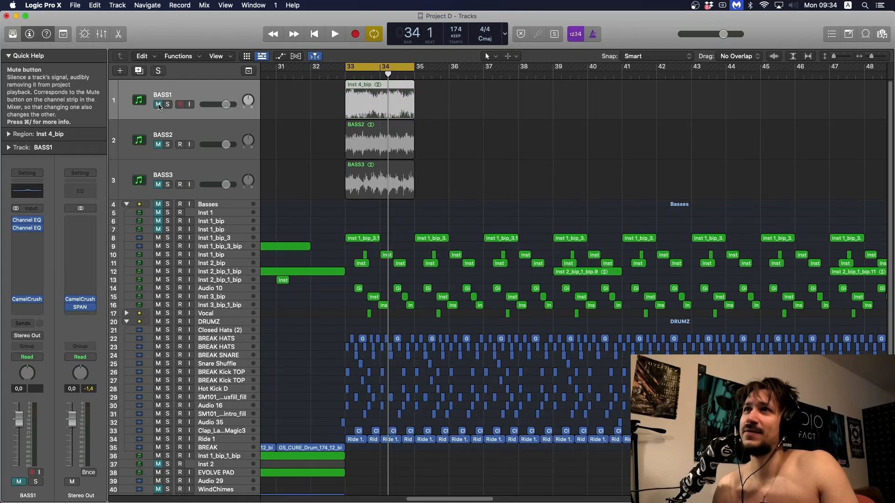
{"action": "left_click", "coordinate": [27, 220]}
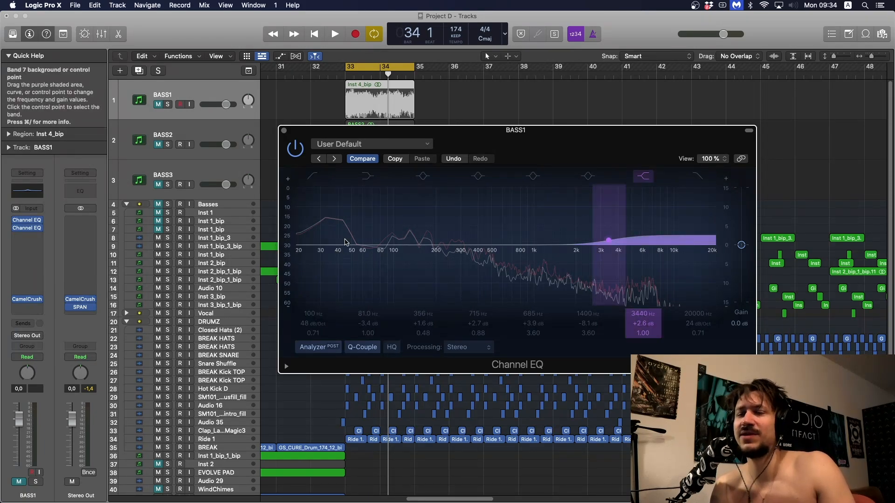
- Try a low cut at 120 Hz, 18 dB/Oct in BASS1's Channel EQ, turn it off, and reopen the EQ window
{"action": "left_click_drag", "start_coordinate": [370, 261], "coordinate": [348, 238]}
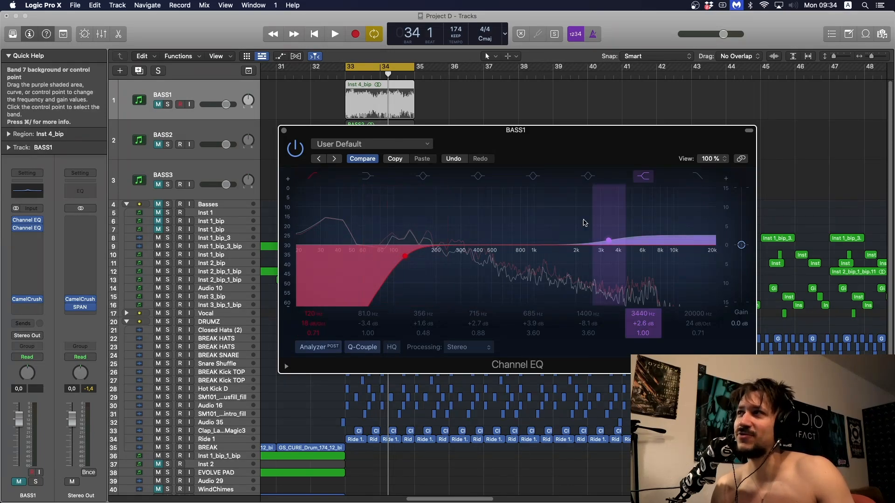
{"action": "left_click", "coordinate": [312, 176]}
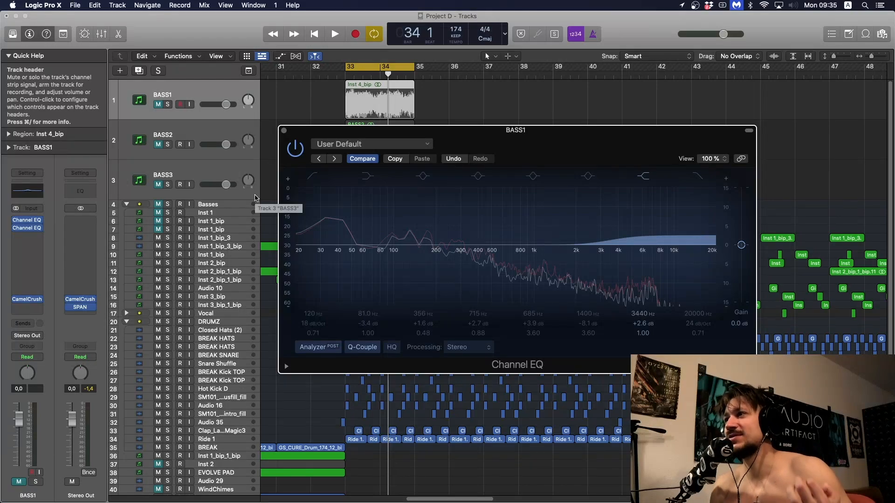
{"action": "left_click", "coordinate": [284, 131]}
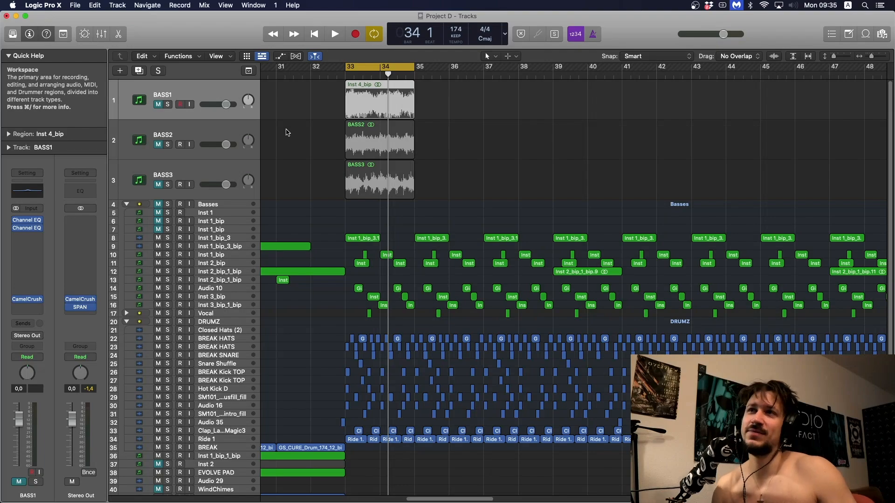
{"action": "left_click", "coordinate": [25, 230]}
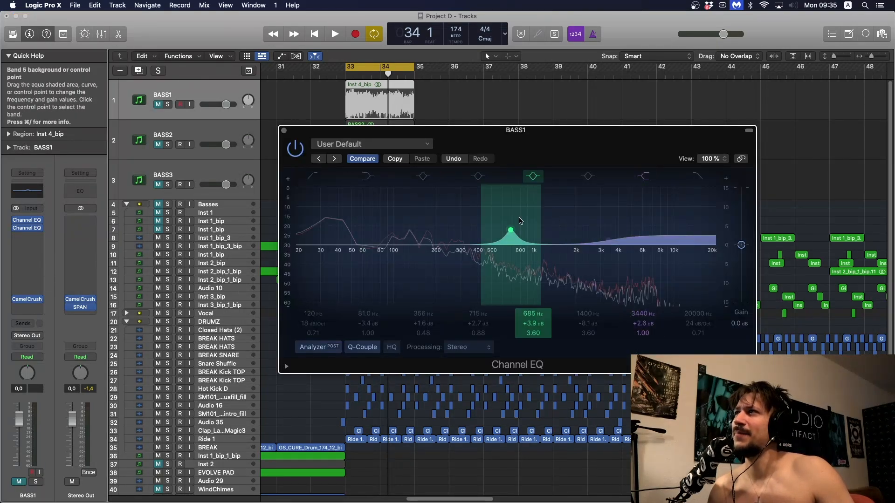
- Broaden BASS1's midrange bell boost to 720 Hz, +1.8 dB, Q 0.71, and turn off the bell and high-shelf bands
{"action": "left_click_drag", "start_coordinate": [531, 333], "coordinate": [530, 333]}
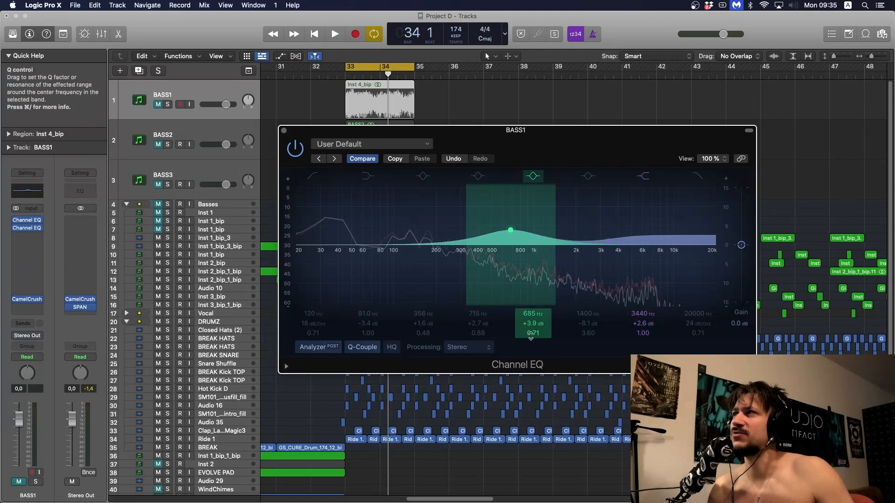
{"action": "left_click_drag", "start_coordinate": [537, 251], "coordinate": [530, 257]}
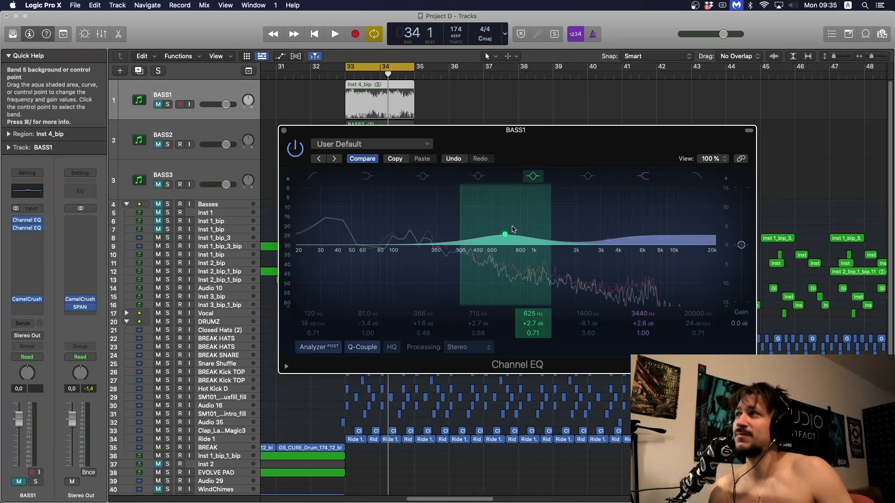
{"action": "mouse_move", "coordinate": [510, 229]}
{"action": "left_mouse_down"}
{"action": "mouse_move", "coordinate": [525, 246]}
{"action": "mouse_move", "coordinate": [580, 250]}
{"action": "mouse_move", "coordinate": [510, 244]}
{"action": "mouse_move", "coordinate": [513, 230]}
{"action": "mouse_move", "coordinate": [502, 228]}
{"action": "mouse_move", "coordinate": [536, 232]}
{"action": "mouse_move", "coordinate": [512, 232]}
{"action": "mouse_move", "coordinate": [519, 233]}
{"action": "left_mouse_up"}
{"action": "left_click", "coordinate": [533, 176]}
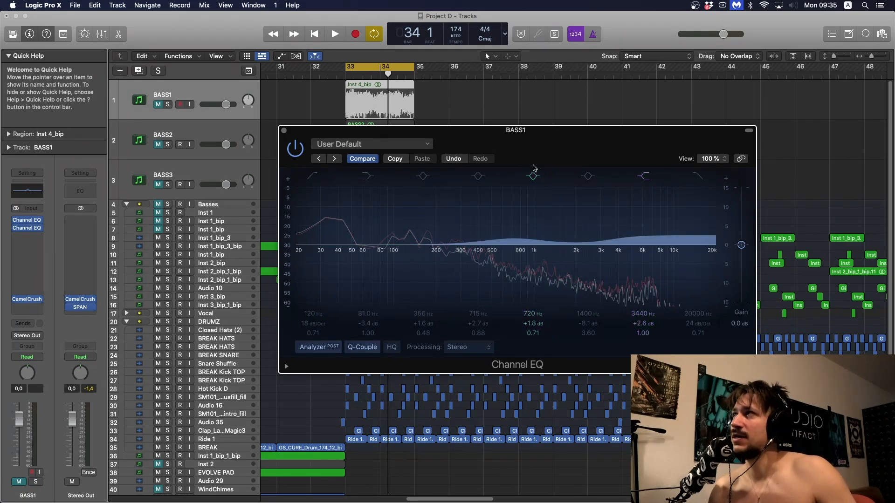
{"action": "left_click", "coordinate": [533, 175]}
{"action": "left_click", "coordinate": [533, 176]}
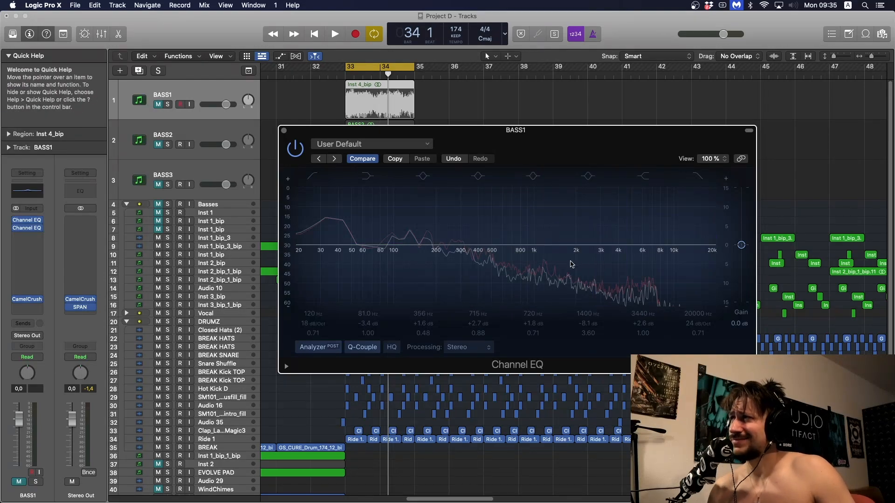
- Try a bell cut at 2120 Hz, -3.2 dB, Q 0.88 in BASS1's Channel EQ, turn it off and close the window
{"action": "left_click_drag", "start_coordinate": [514, 269], "coordinate": [581, 288]}
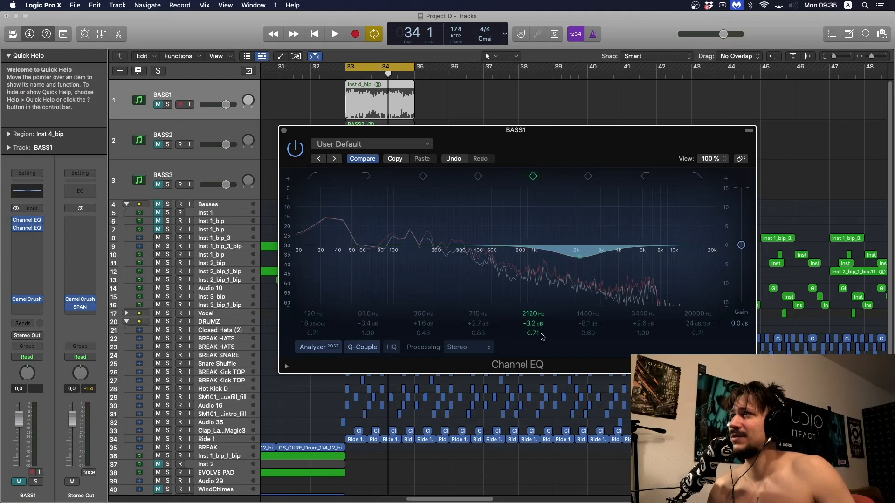
{"action": "left_click_drag", "start_coordinate": [538, 334], "coordinate": [537, 327]}
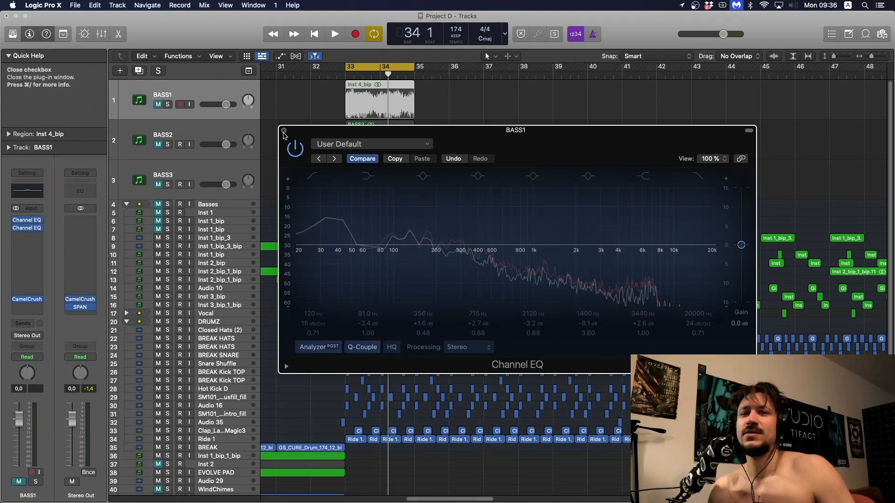
{"action": "left_click", "coordinate": [284, 131]}
- Select the three bass regions on BASS1, BASS2 and BASS3 together and clear the selection
{"action": "left_click_drag", "start_coordinate": [313, 143], "coordinate": [328, 87]}
{"action": "left_click", "coordinate": [328, 98]}
{"action": "left_click", "coordinate": [329, 86]}
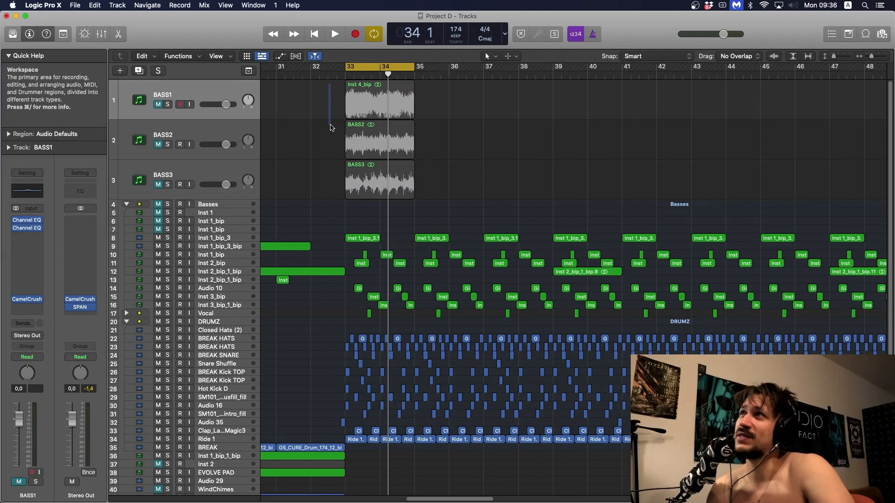
{"action": "left_click_drag", "start_coordinate": [333, 169], "coordinate": [425, 196]}
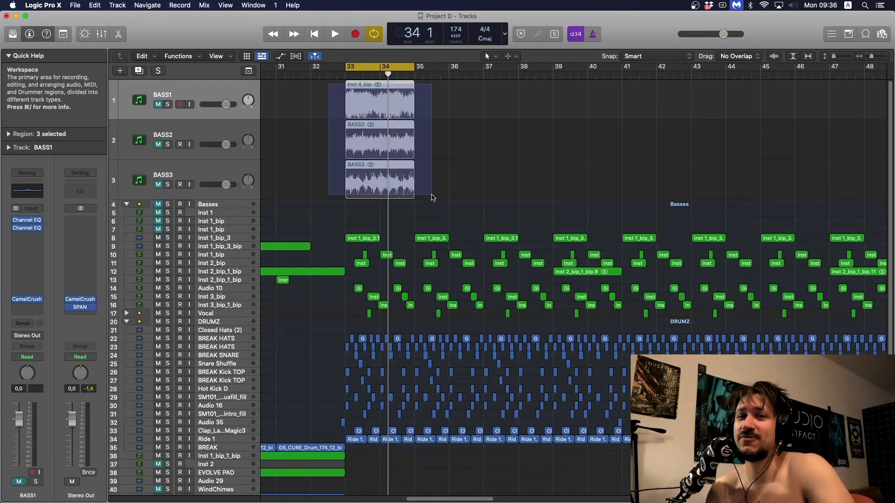
{"action": "left_click_drag", "start_coordinate": [431, 195], "coordinate": [329, 94]}
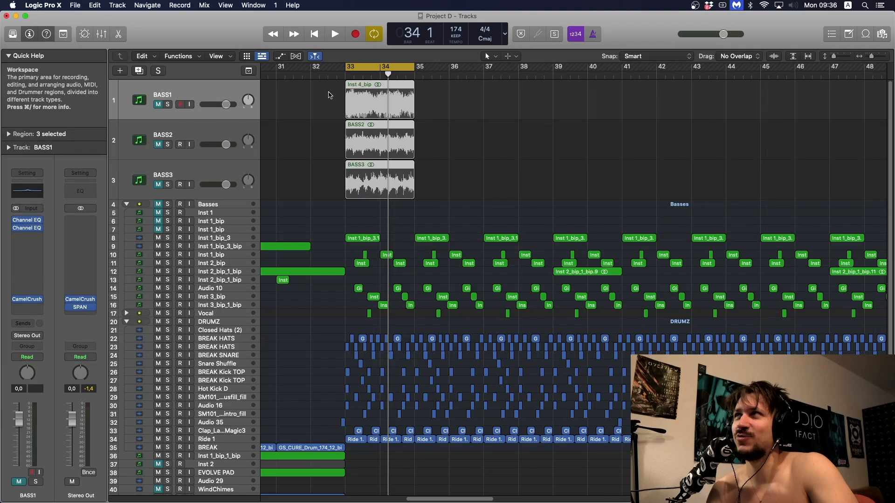
{"action": "left_click", "coordinate": [328, 95]}
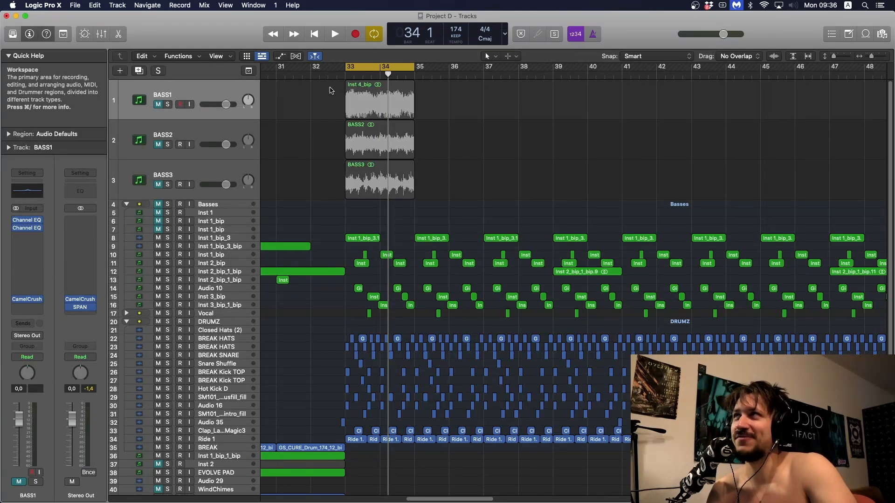
{"action": "left_click_drag", "start_coordinate": [334, 131], "coordinate": [314, 101]}
{"action": "left_click", "coordinate": [315, 103]}
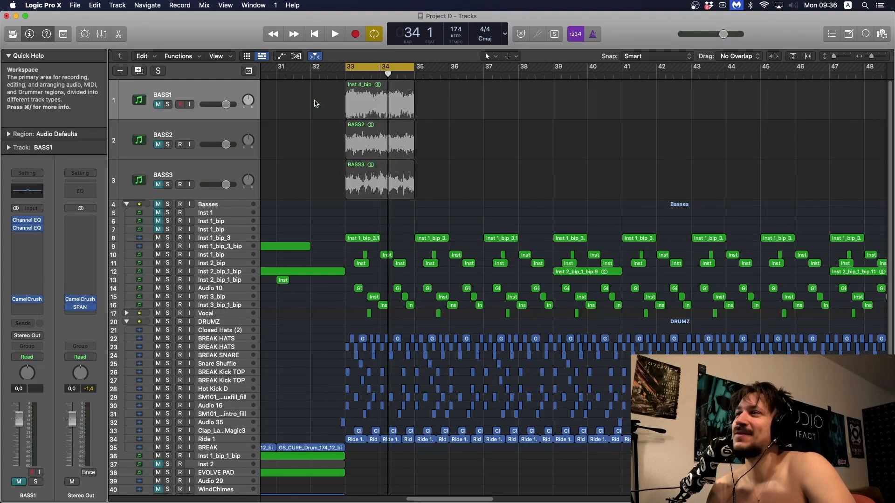